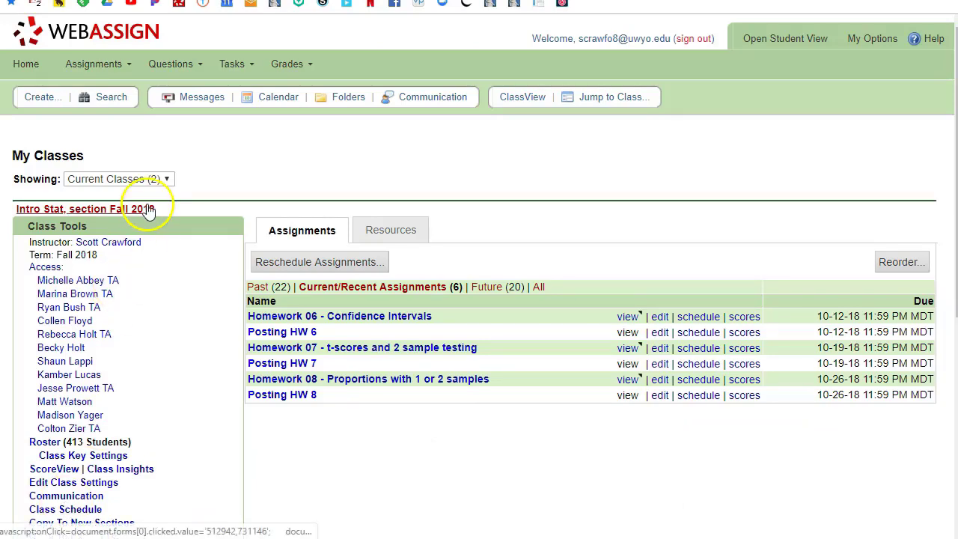
# Step: Start a new assignment and list the 4.3 Normal Distribution questions down to DevoreStat9 4.E.042
pyautogui.moveTo(99, 66)
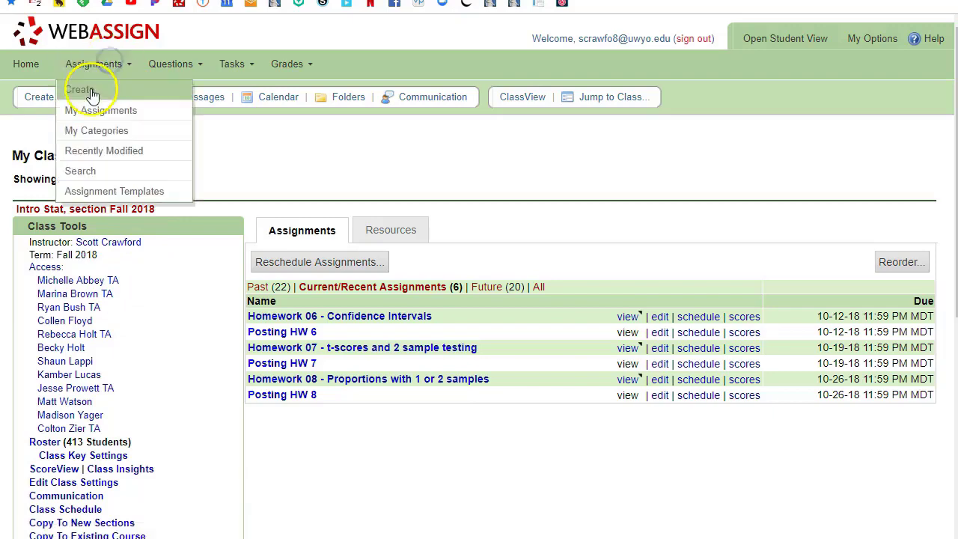
pyautogui.click(94, 90)
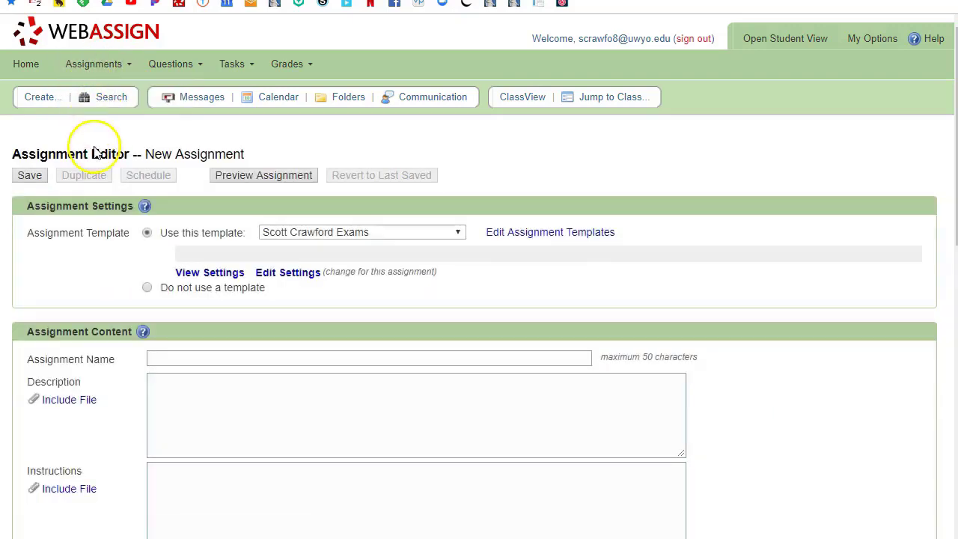
pyautogui.scroll(-6, 111, 382)
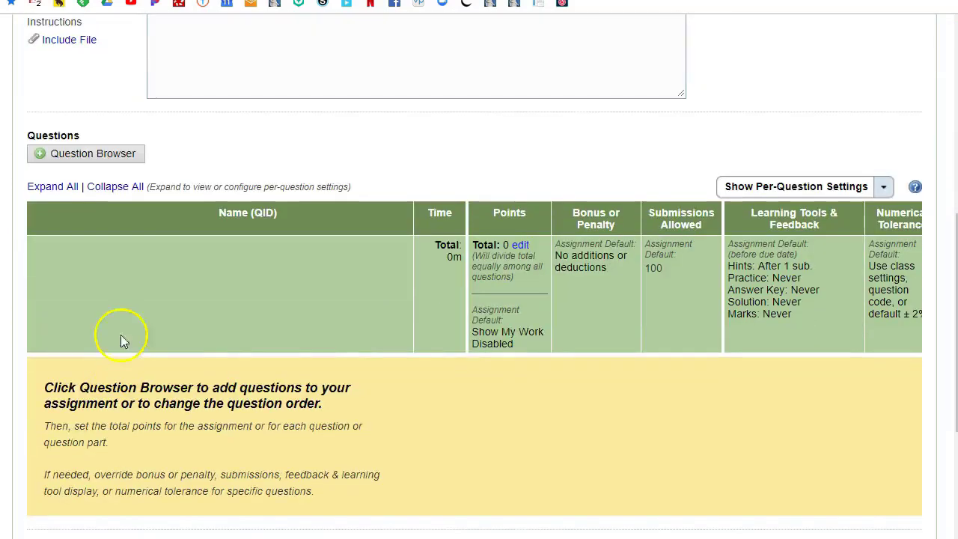
pyautogui.click(120, 156)
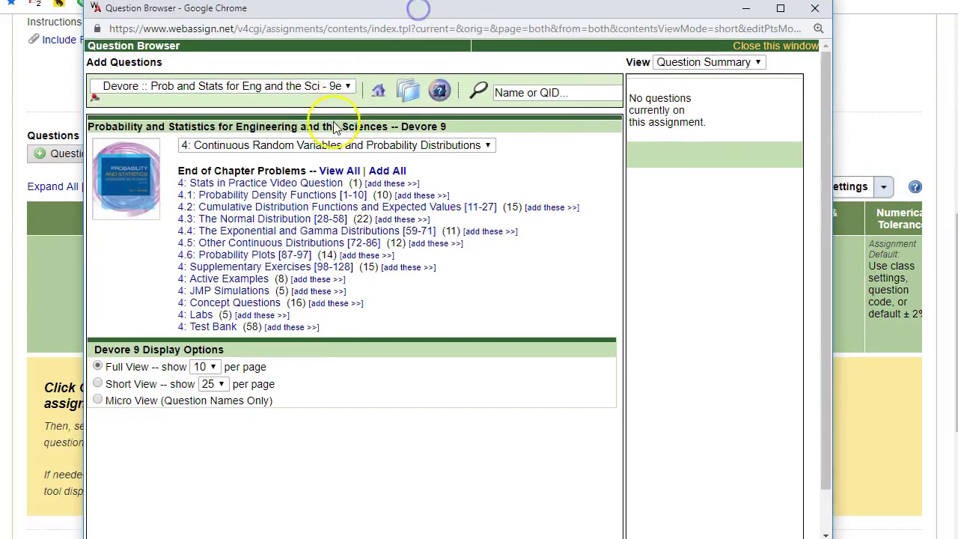
pyautogui.click(296, 220)
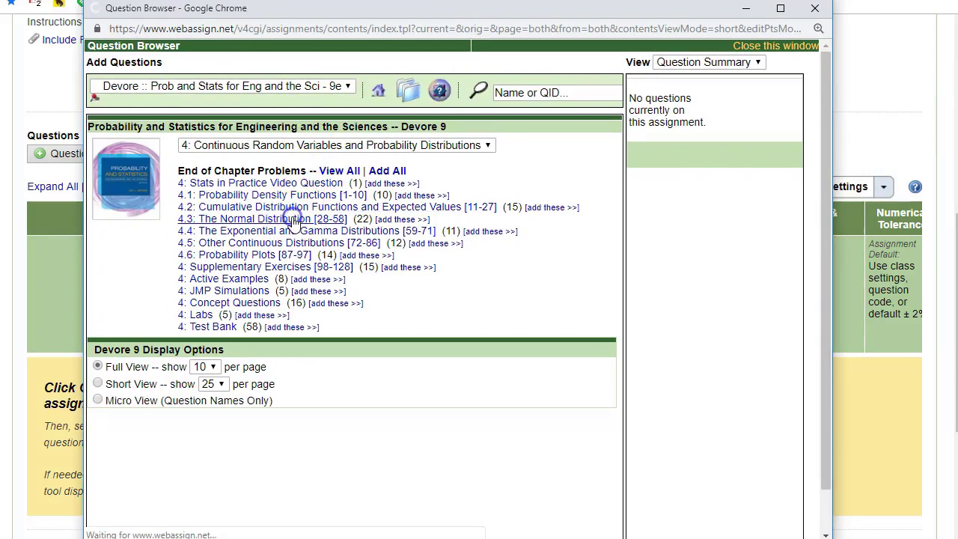
pyautogui.scroll(-10, 481, 220)
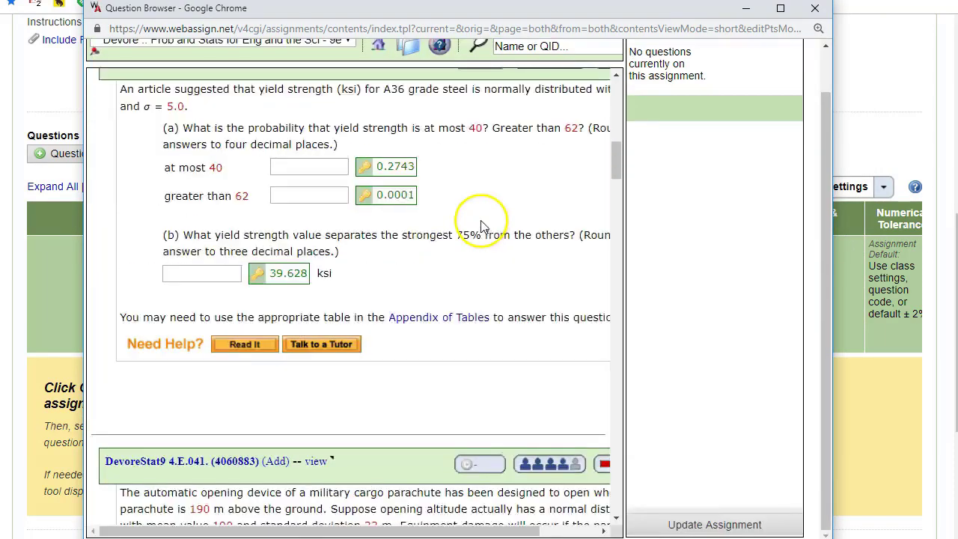
pyautogui.scroll(-3, 481, 220)
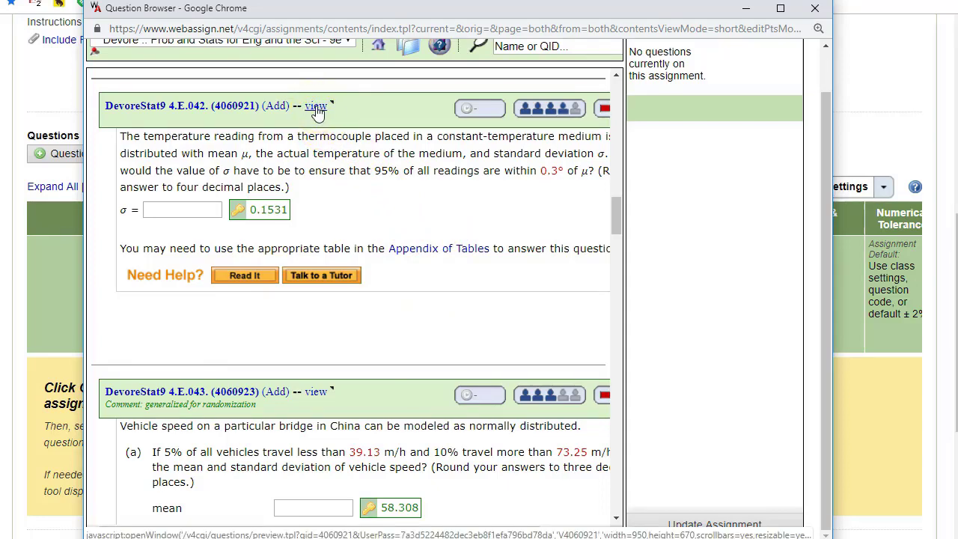
# Step: Preview question 4.E.042 and show its source code
pyautogui.click(316, 107)
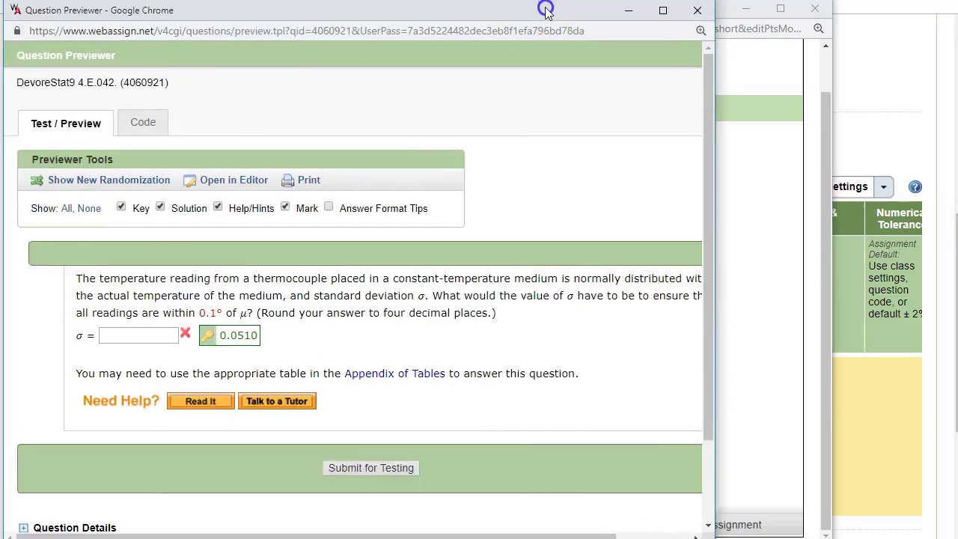
pyautogui.moveTo(544, 4); pyautogui.dragTo(569, 10)
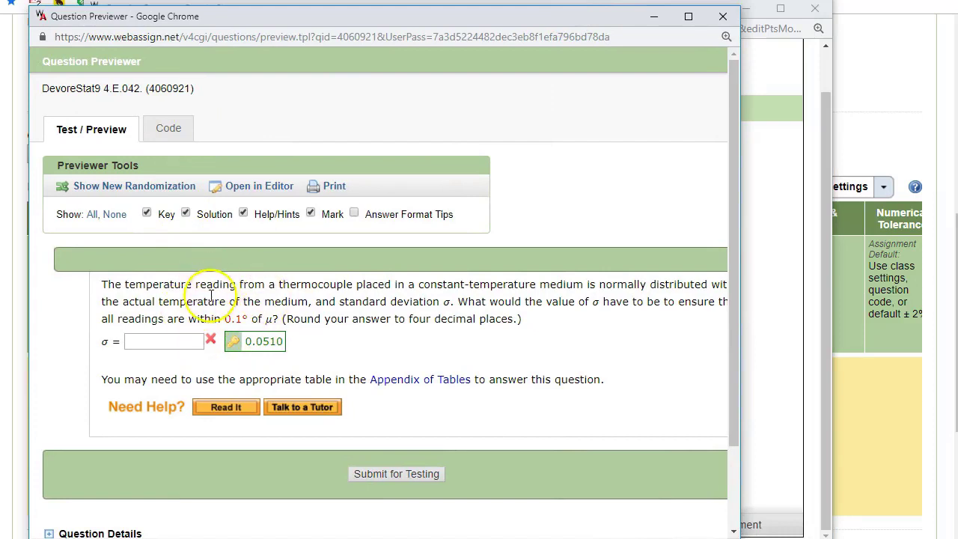
pyautogui.click(166, 130)
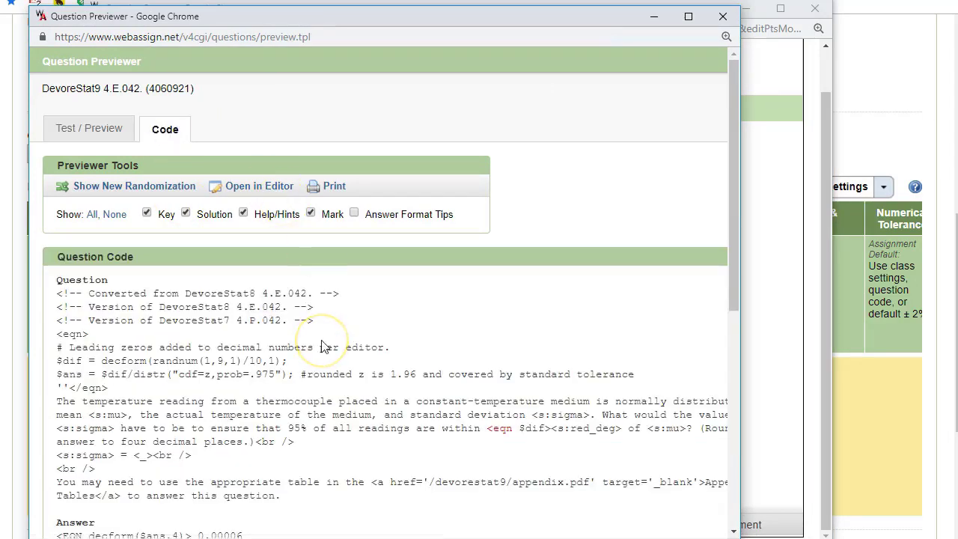
pyautogui.scroll(-1, 314, 337)
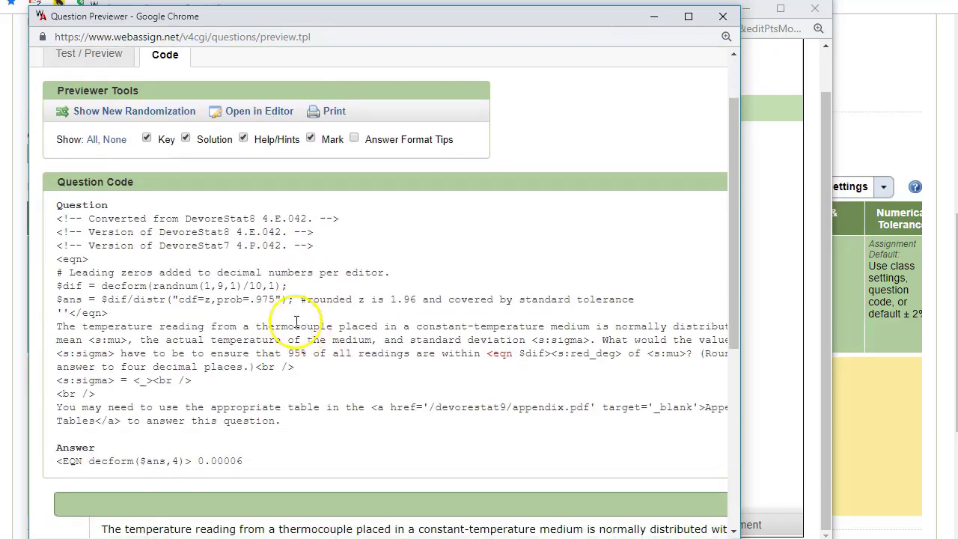
# Step: Select the question code block, from the comment lines through the final sentence, for copying
pyautogui.click(60, 208)
pyautogui.moveTo(60, 207); pyautogui.dragTo(287, 421)
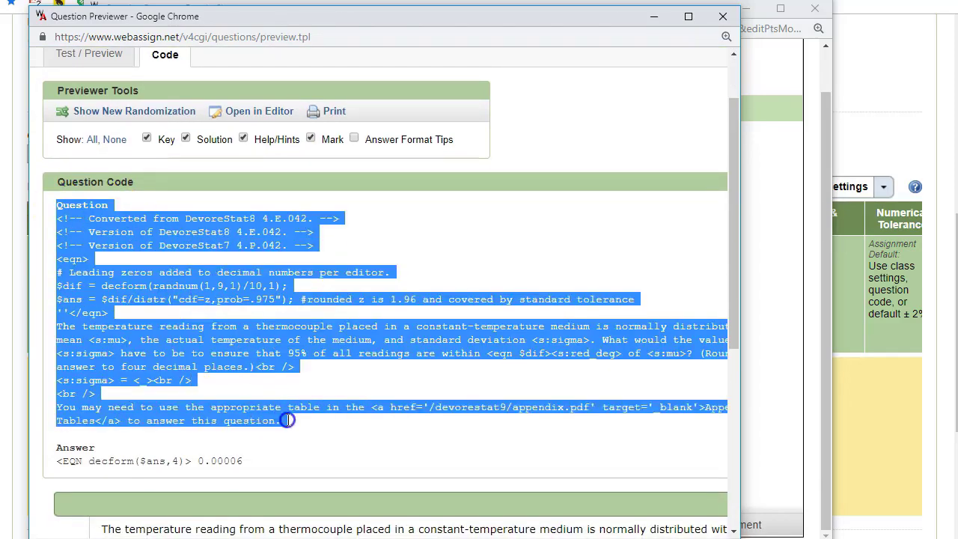
pyautogui.moveTo(54, 453); pyautogui.dragTo(266, 466)
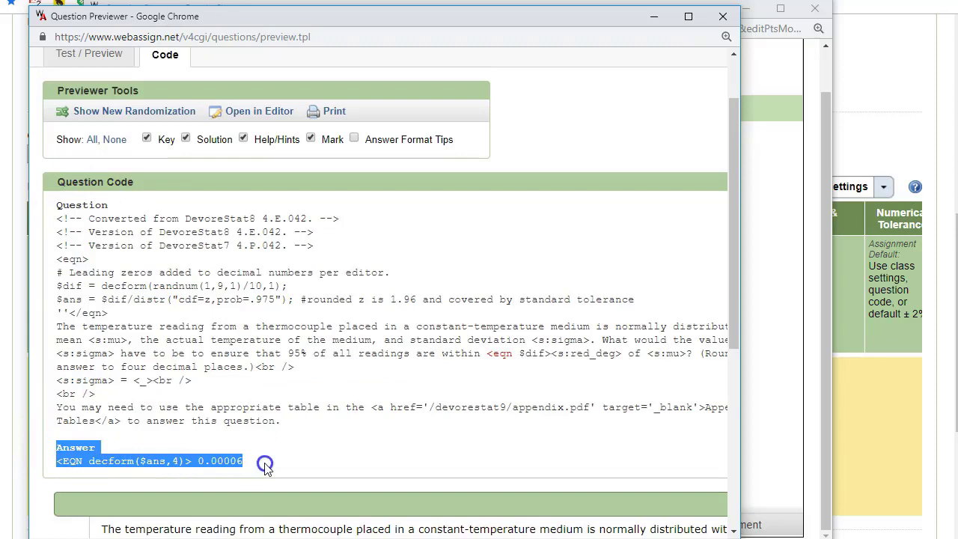
pyautogui.click(268, 466)
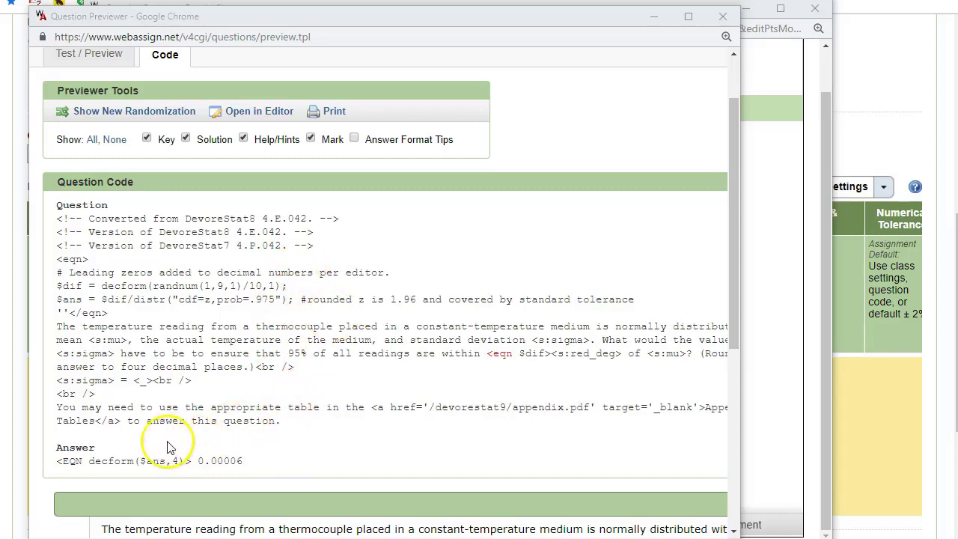
pyautogui.click(289, 417)
pyautogui.moveTo(290, 425); pyautogui.dragTo(52, 221)
pyautogui.hotkey('ctrl', 'c')
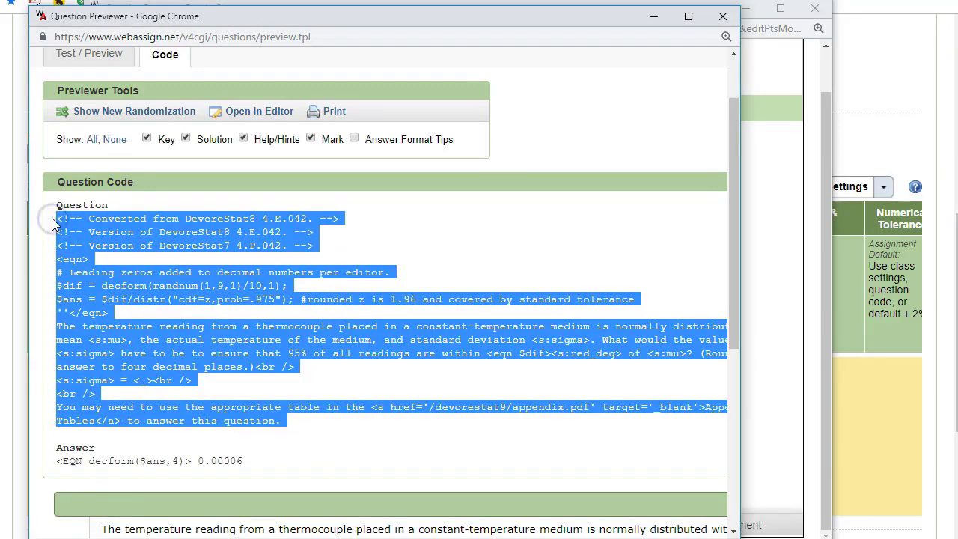
# Step: Create a new question and paste the copied 4.E.042 code into its question text
pyautogui.click(891, 82)
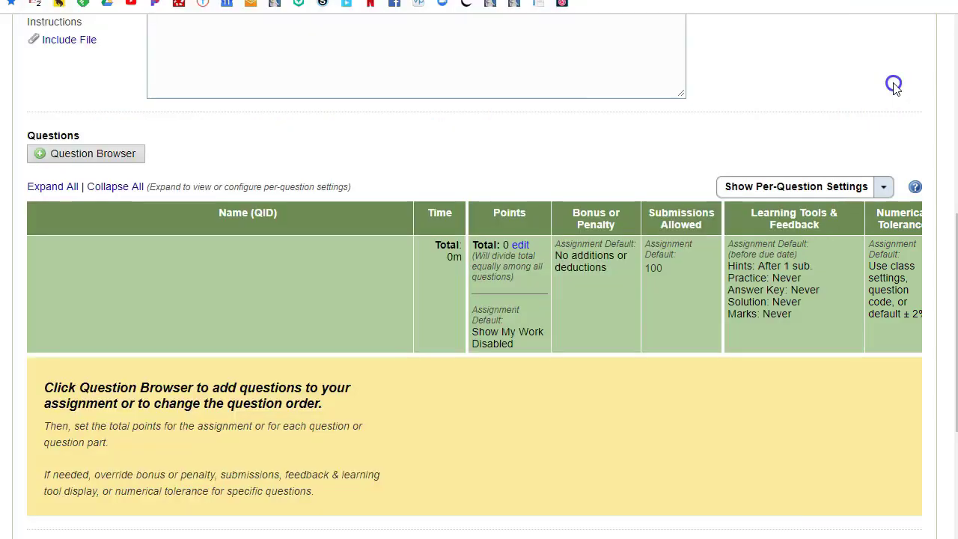
pyautogui.scroll(6, 427, 315)
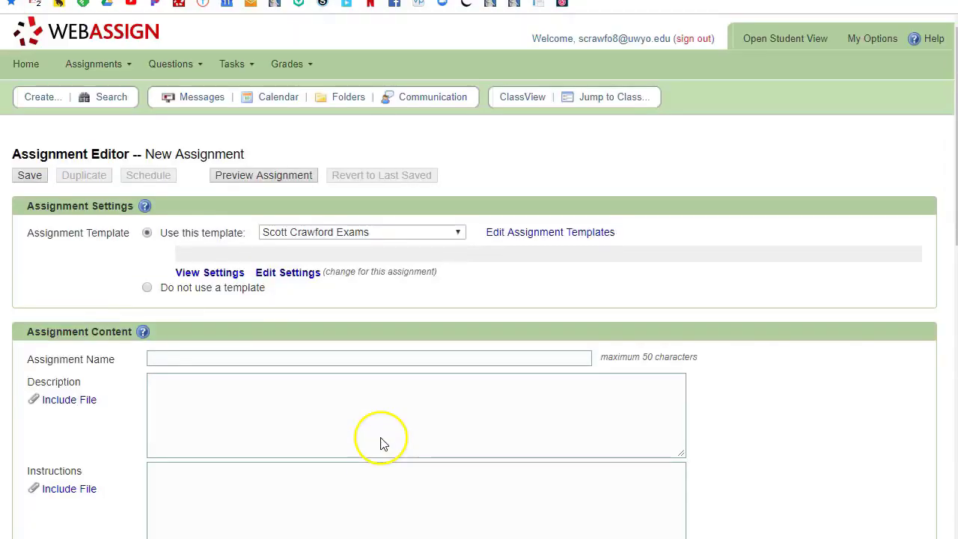
pyautogui.click(171, 64)
pyautogui.click(176, 89)
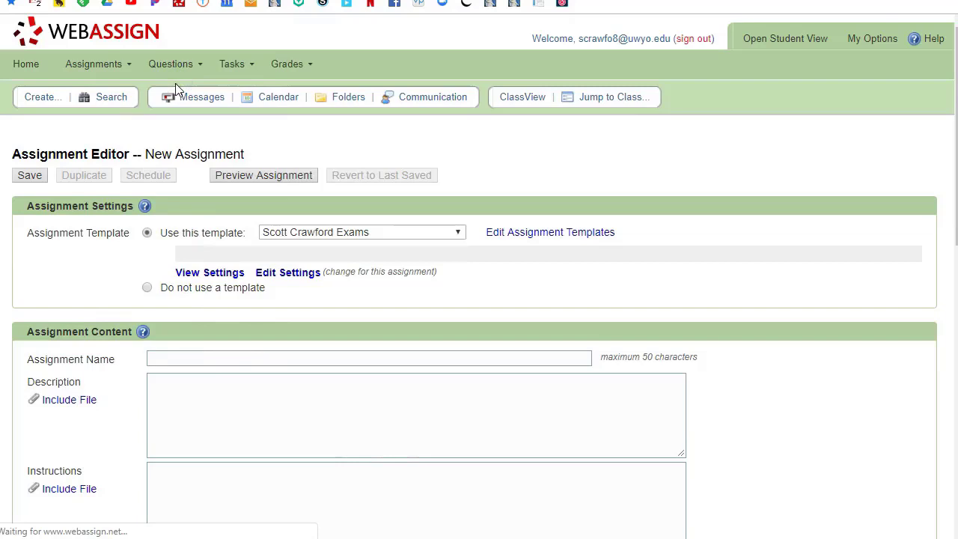
pyautogui.click(148, 342)
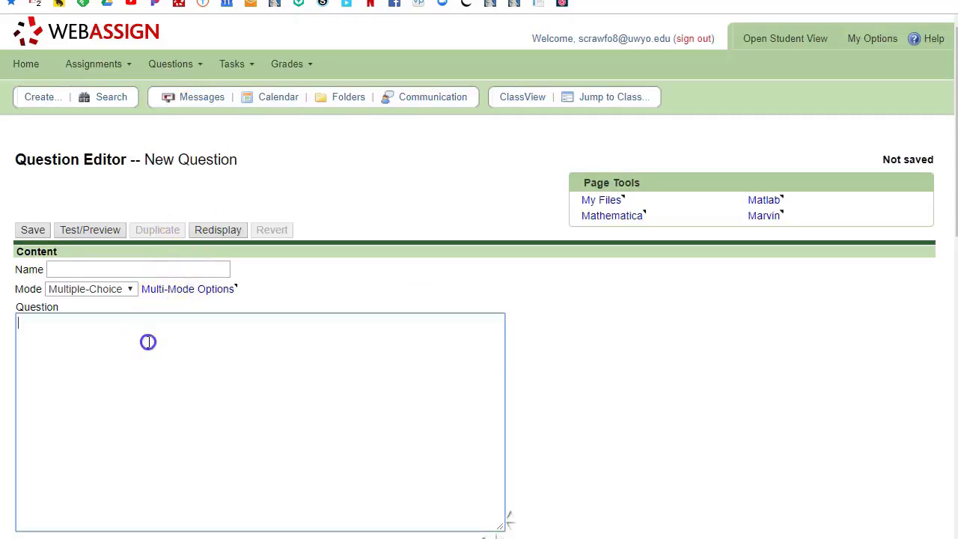
pyautogui.hotkey('ctrl', 'v')
pyautogui.scroll(5, 148, 342)
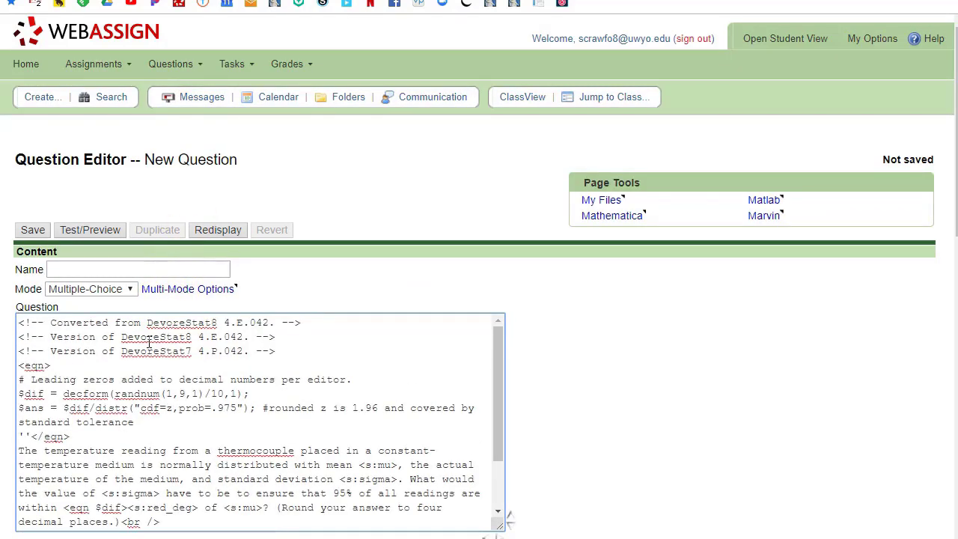
pyautogui.scroll(-3, 148, 342)
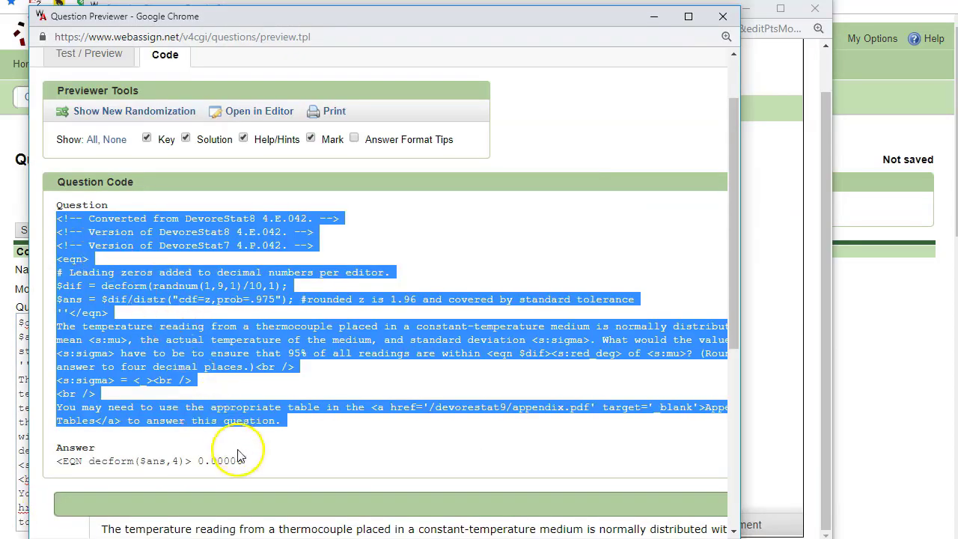
# Step: Copy the original answer line and paste it into the Answer box as <EQN decform($ans,4)> 0.00006
pyautogui.click(240, 453)
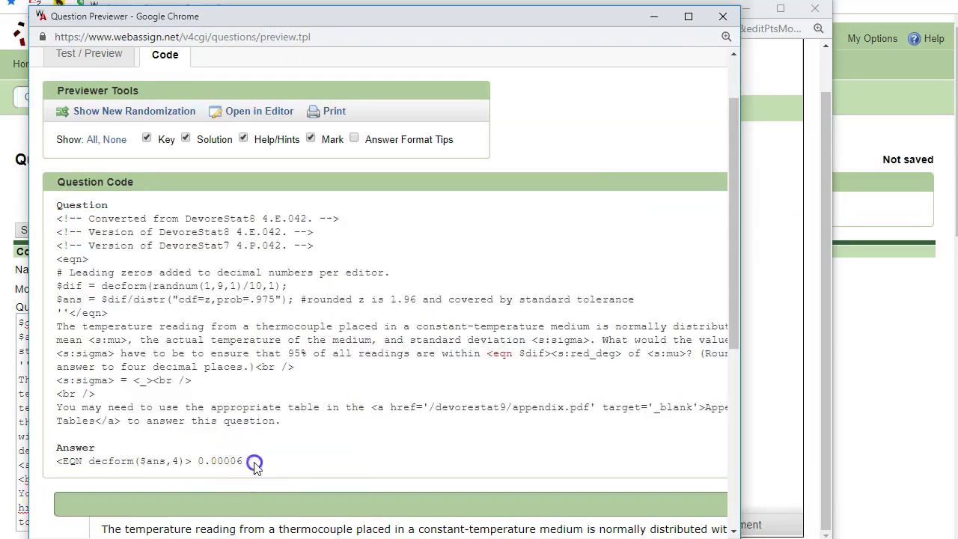
pyautogui.moveTo(92, 483); pyautogui.dragTo(59, 460)
pyautogui.hotkey('ctrl', 'c')
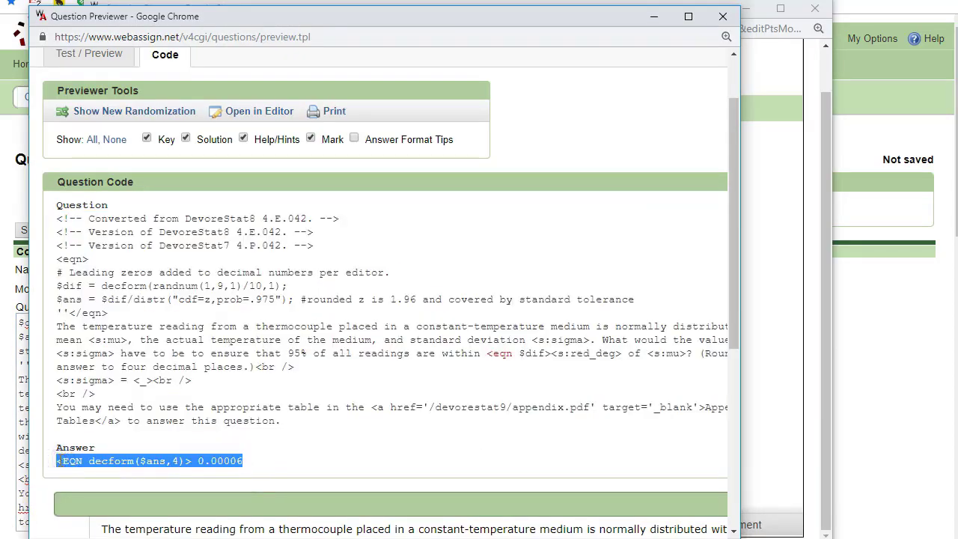
pyautogui.click(904, 318)
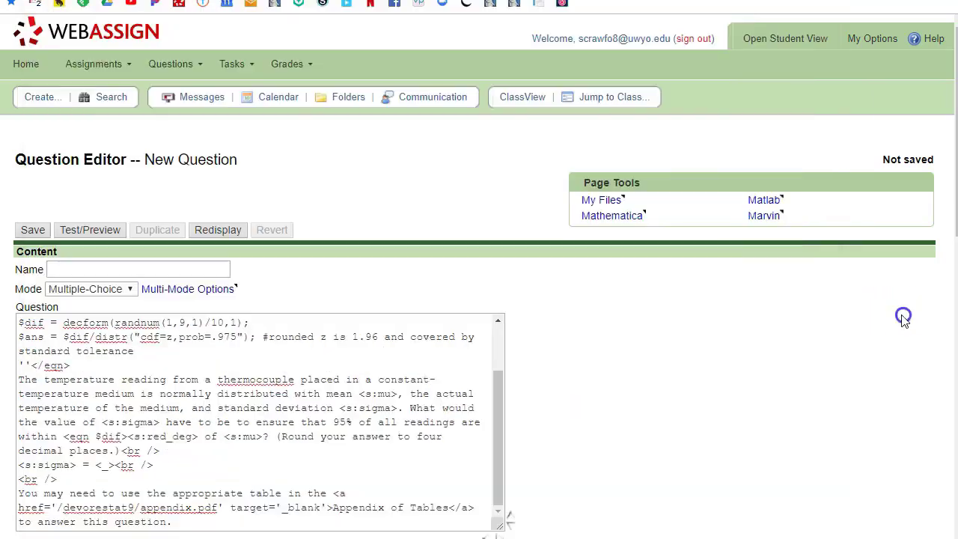
pyautogui.scroll(-3, 337, 397)
pyautogui.click(161, 388)
pyautogui.hotkey('ctrl', 'v')
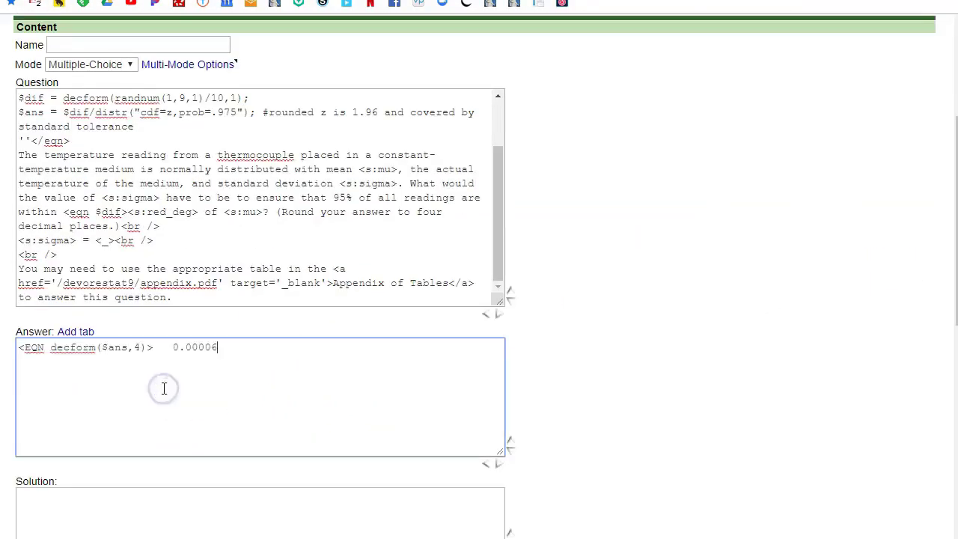
pyautogui.scroll(-1, 610, 385)
pyautogui.click(369, 432)
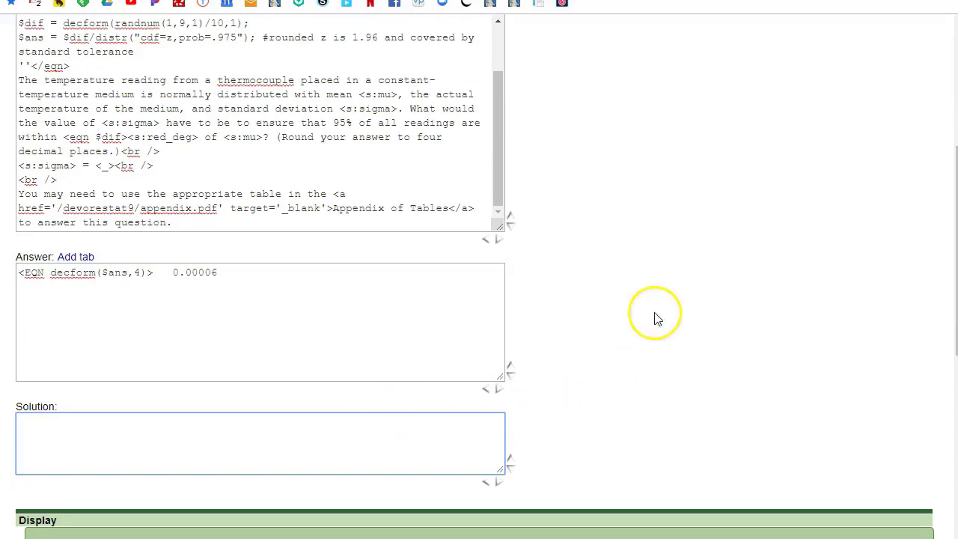
pyautogui.scroll(3, 663, 310)
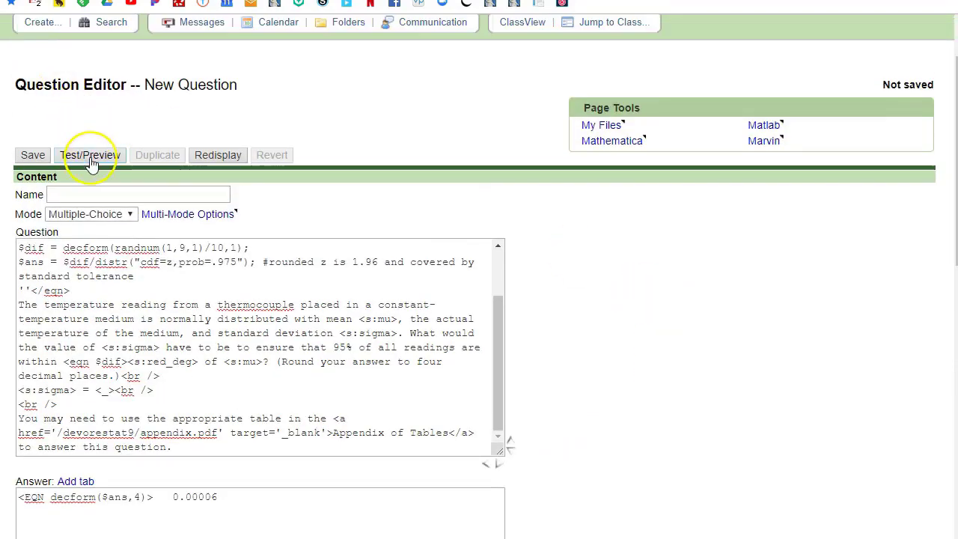
# Step: Preview the question, then set its mode to Numerical
pyautogui.click(90, 157)
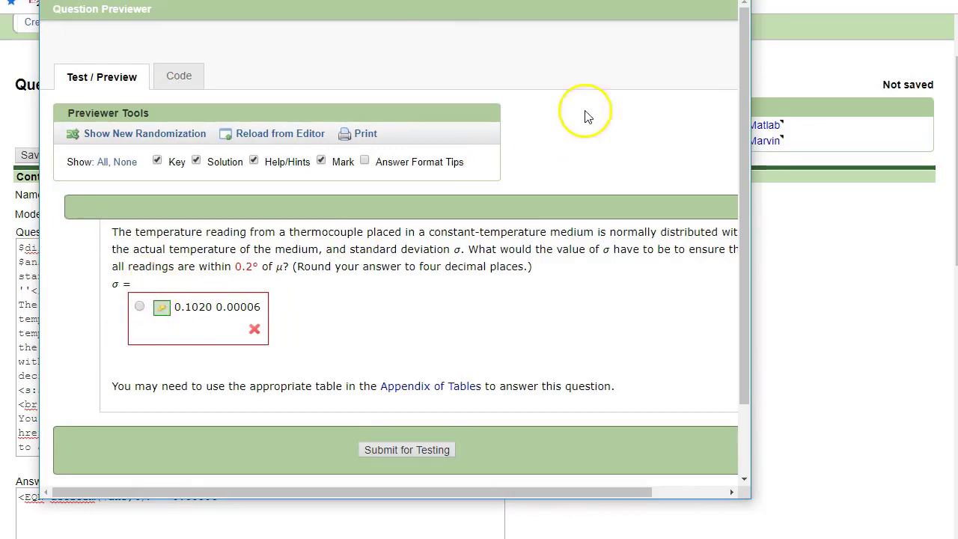
pyautogui.press('Escape')
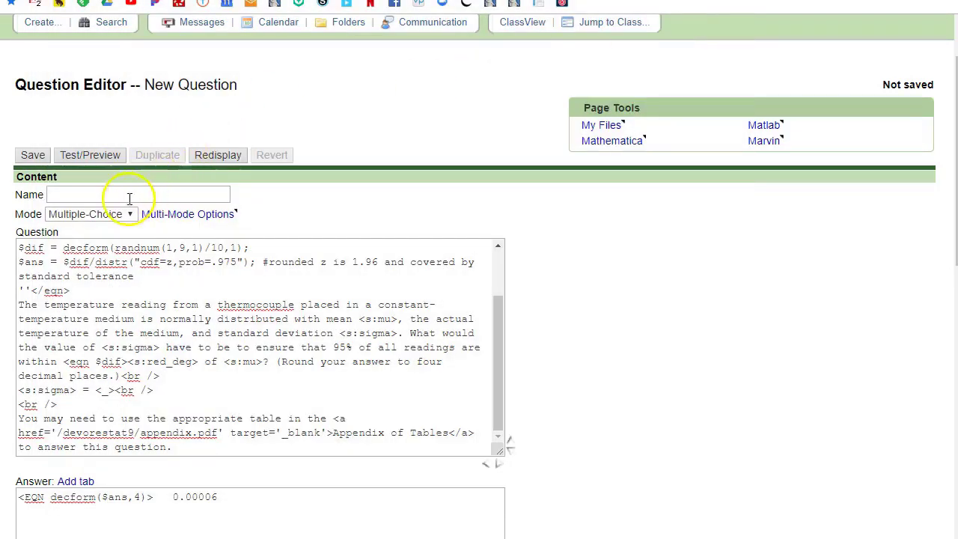
pyautogui.click(119, 215)
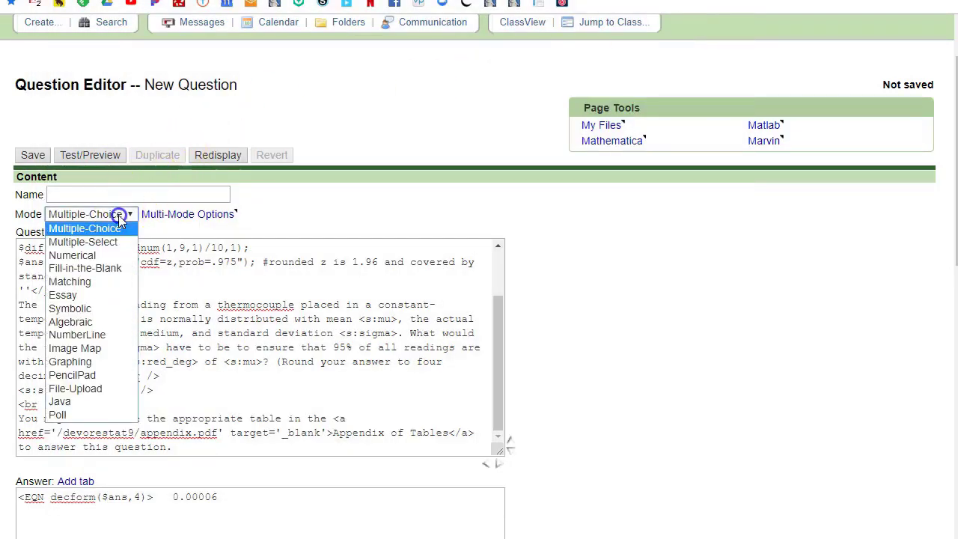
pyautogui.click(109, 256)
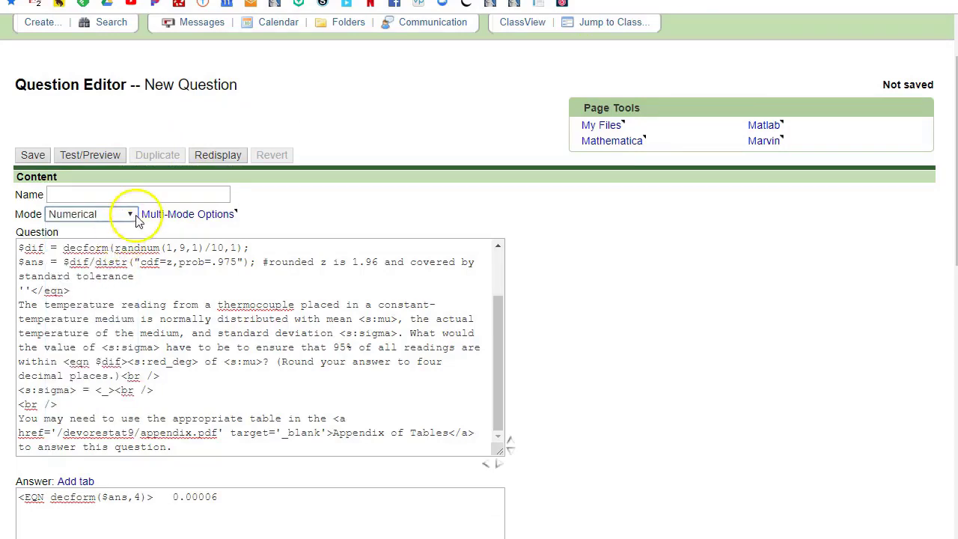
# Step: Name the question 'Fixed Devore E.042' and test the preview, showing answer key 0.2551
pyautogui.click(169, 216)
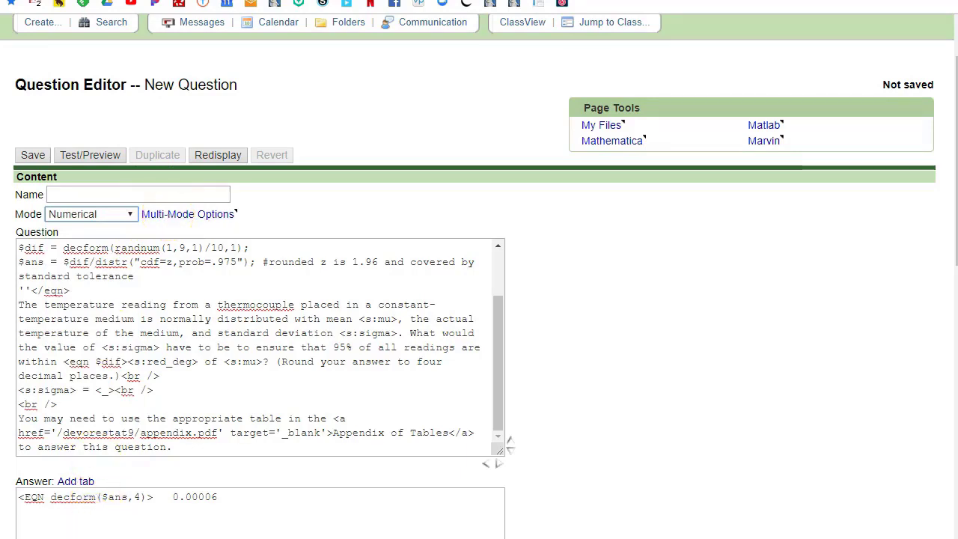
pyautogui.click(125, 196)
pyautogui.write('Fixed Devore E.042')
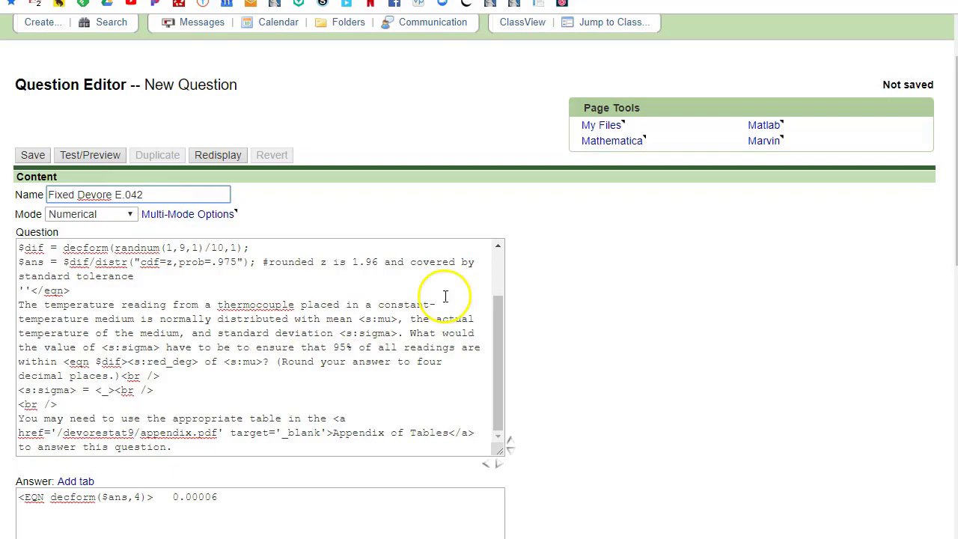
pyautogui.click(100, 152)
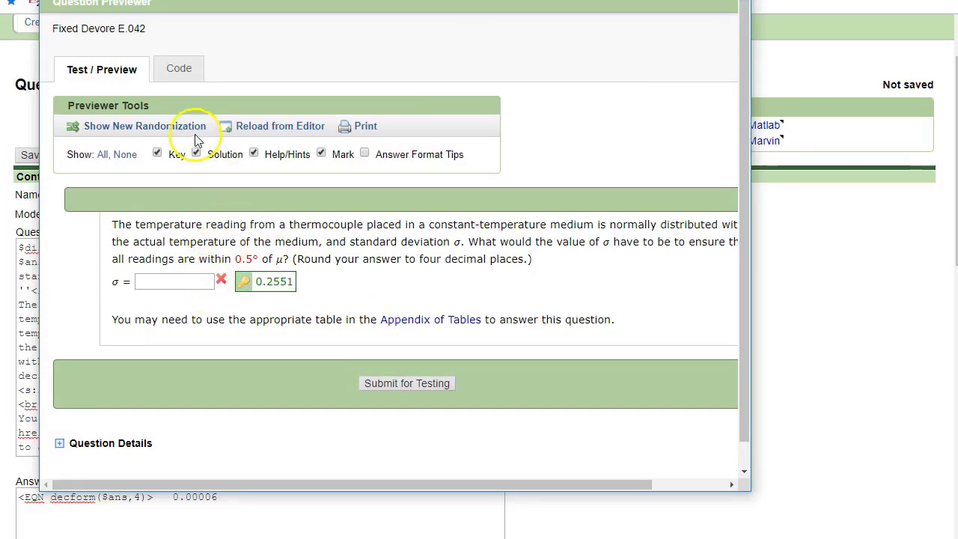
pyautogui.press('Escape')
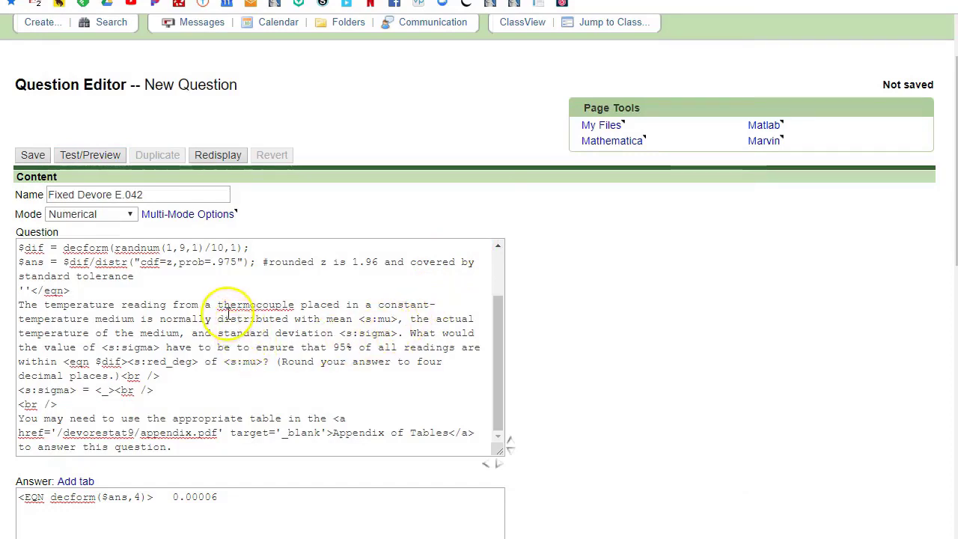
# Step: Replace 'thermocouple' with 'patient' in the question text and preview it, showing key 0.4082
pyautogui.moveTo(218, 305); pyautogui.dragTo(294, 305)
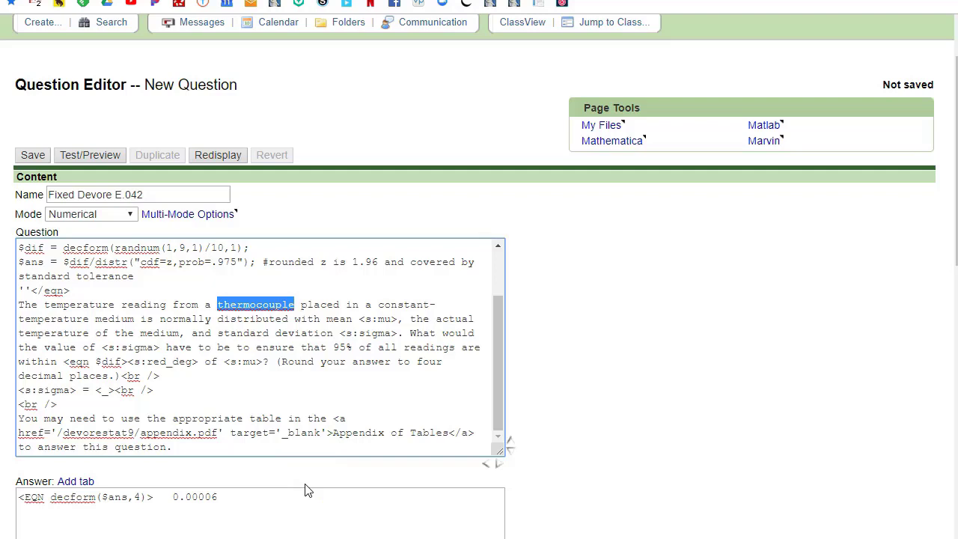
pyautogui.write('patient')
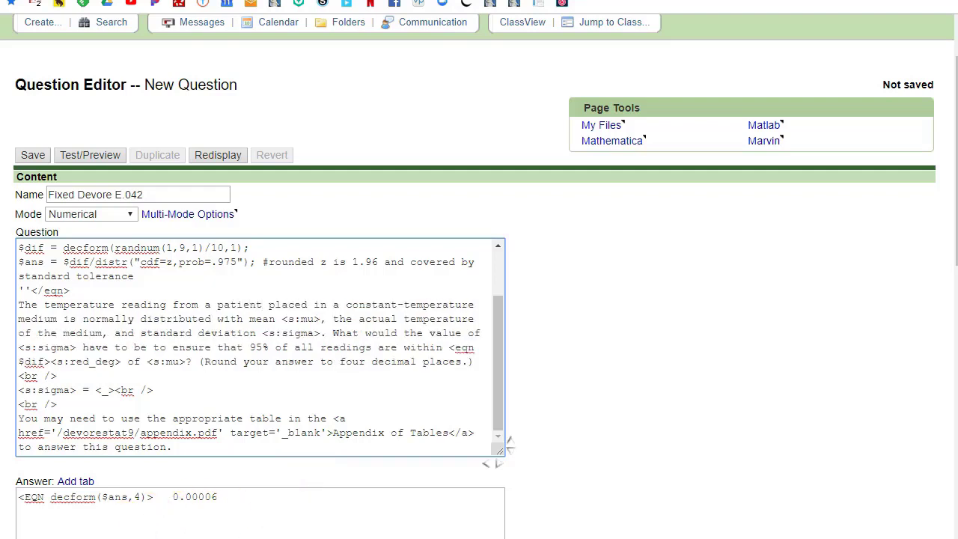
pyautogui.click(93, 156)
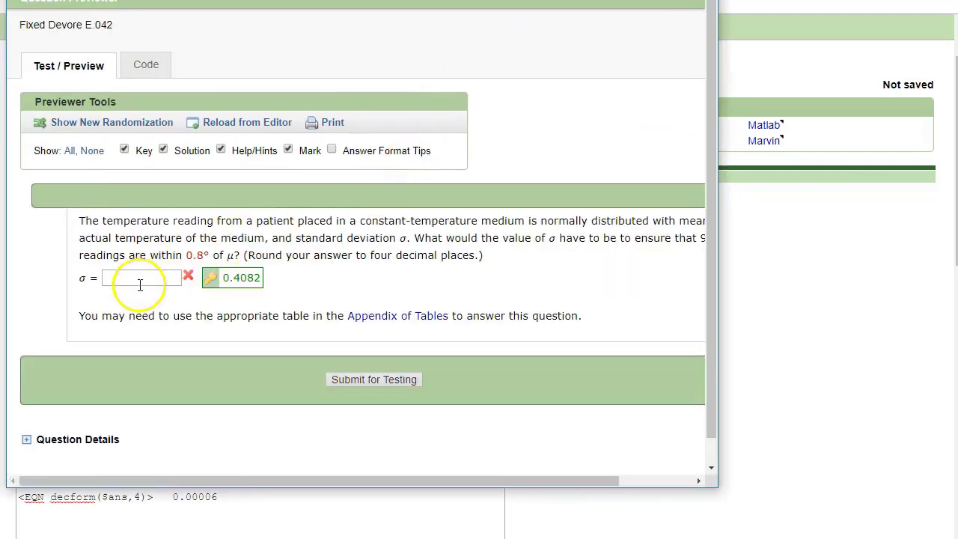
pyautogui.click(136, 278)
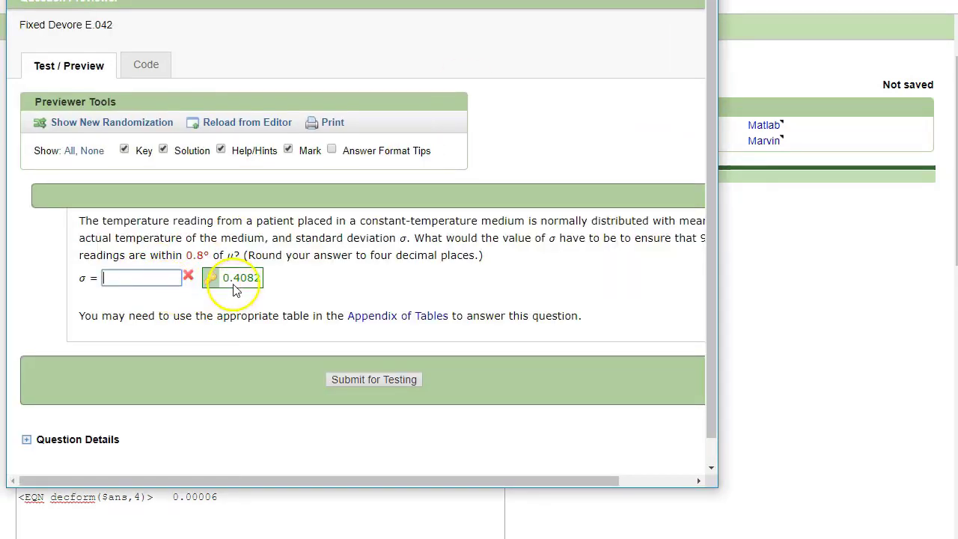
# Step: Change the answer line's tolerance from 0.00006 to 0.0001
pyautogui.click(221, 498)
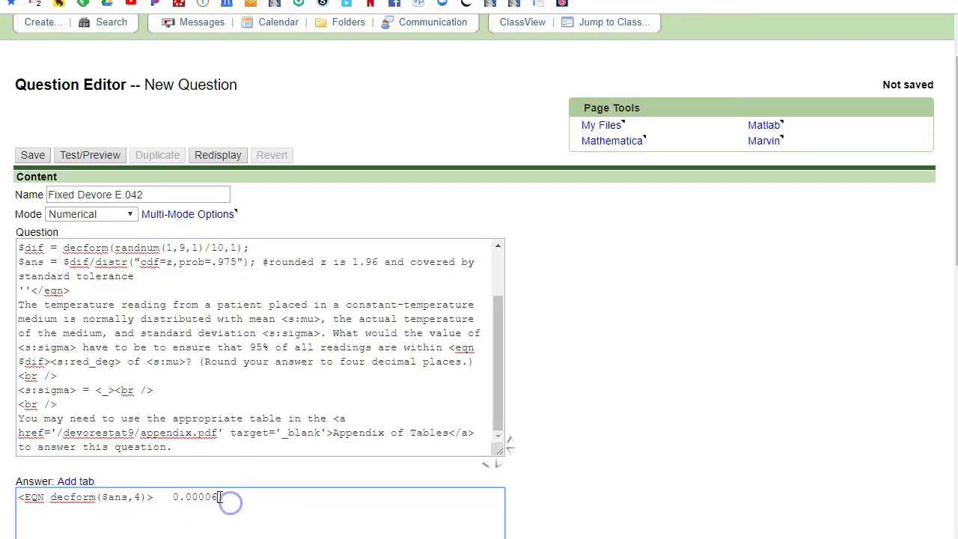
pyautogui.moveTo(221, 497); pyautogui.dragTo(177, 501)
pyautogui.click(235, 499)
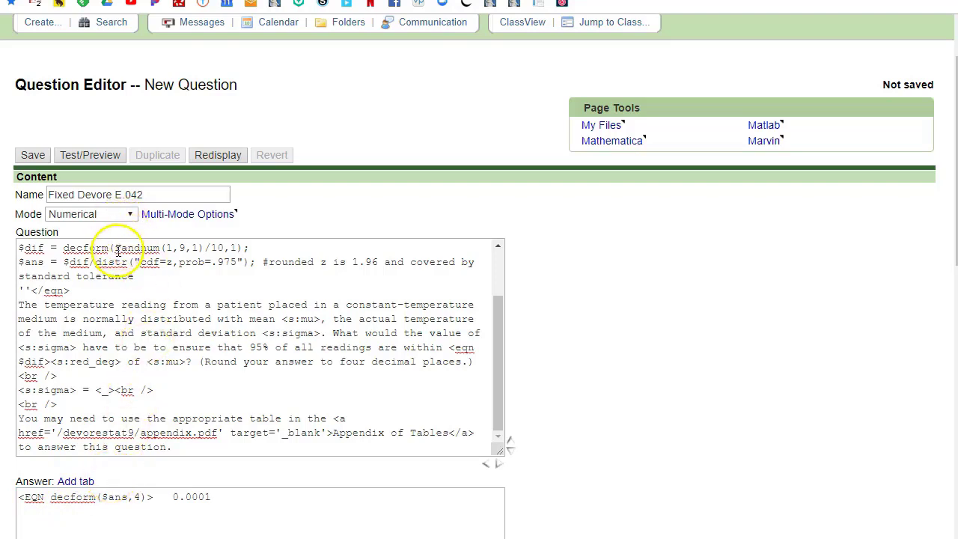
# Step: Change randnum(1,9,1)/10 to randnum(10,90,1) in the $dif line
pyautogui.moveTo(112, 247); pyautogui.dragTo(208, 324)
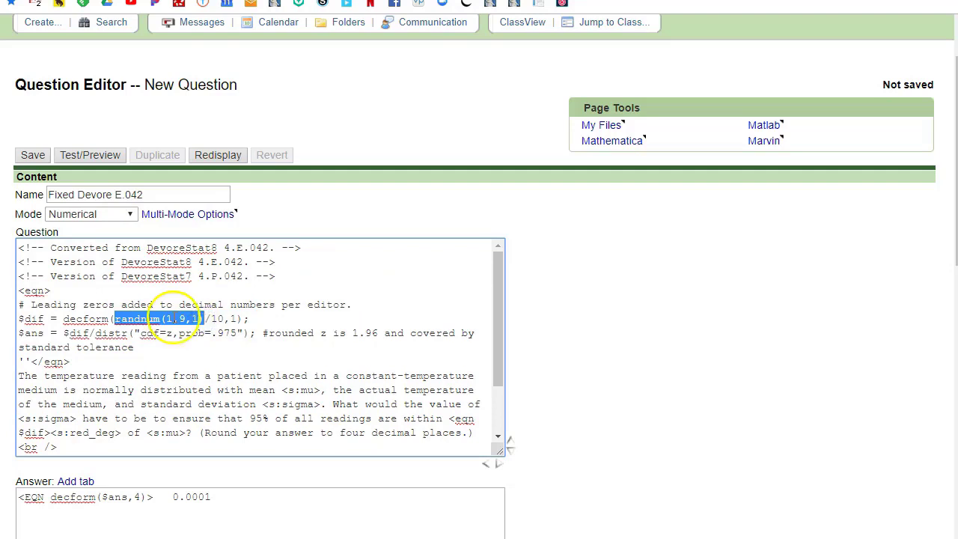
pyautogui.click(172, 318)
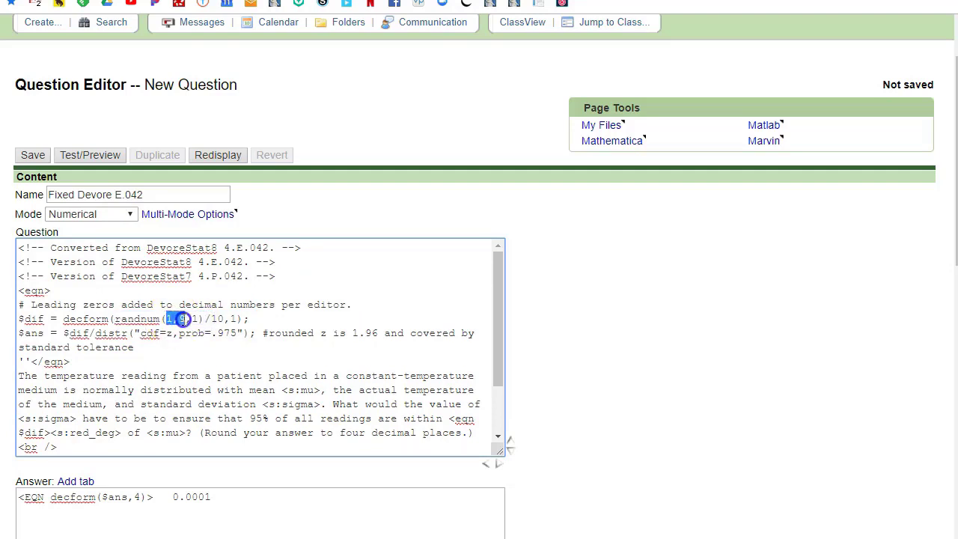
pyautogui.click(196, 319)
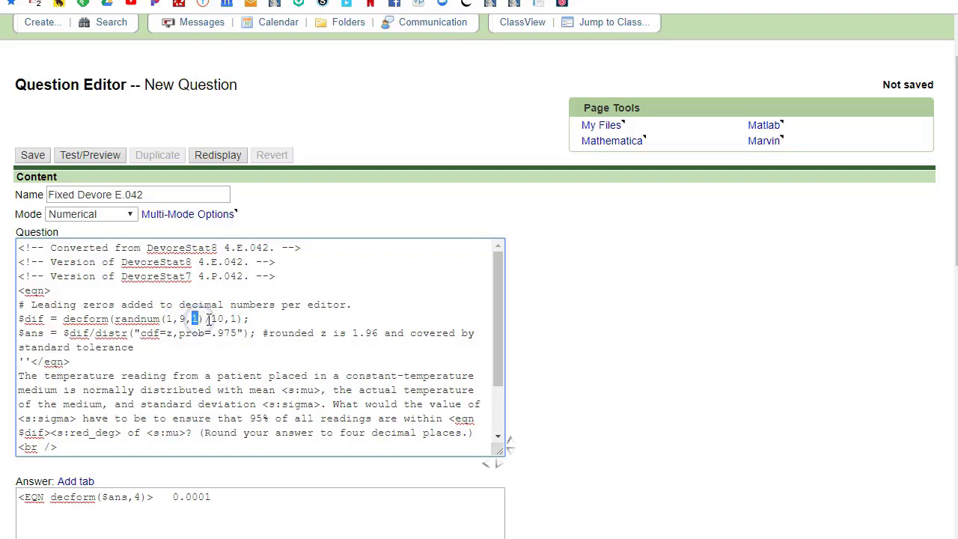
pyautogui.doubleClick(215, 319)
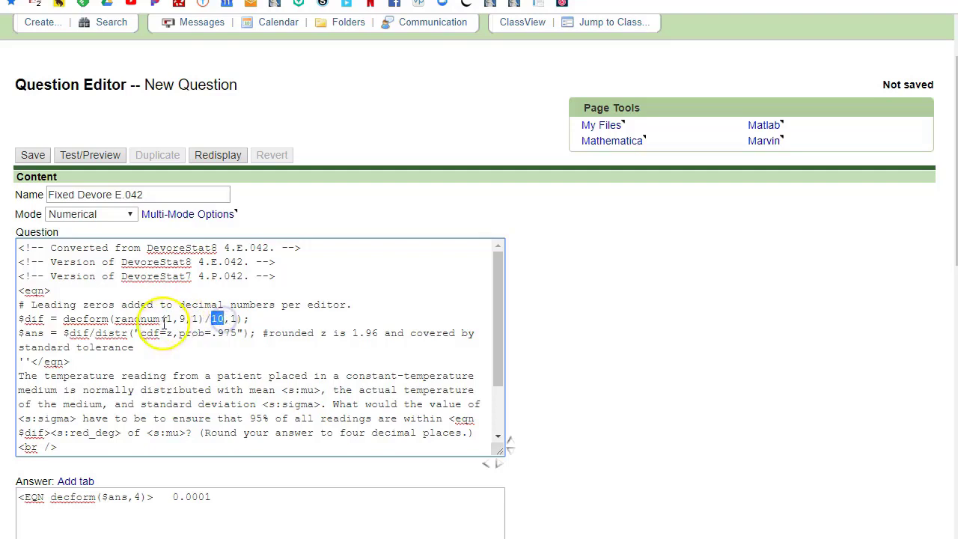
pyautogui.click(170, 319)
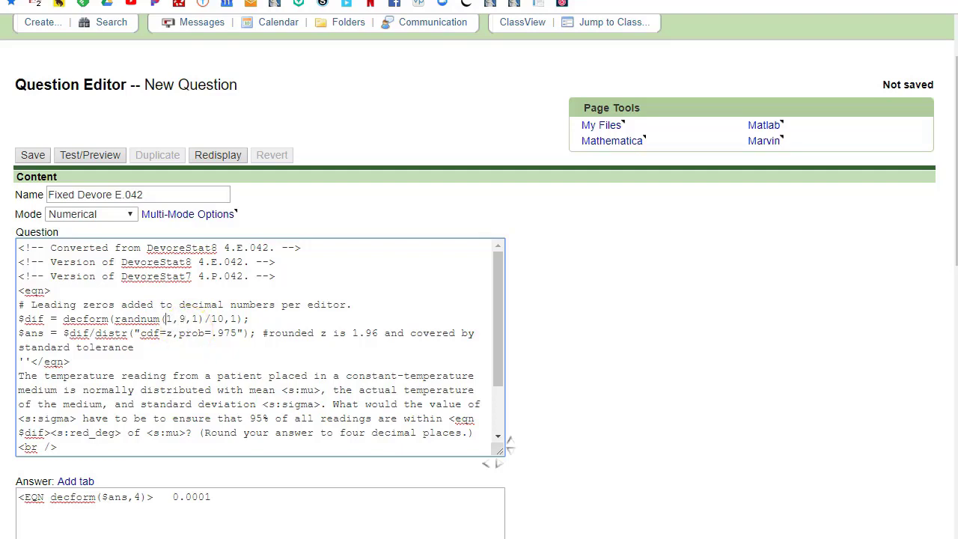
pyautogui.click(172, 319)
# Step: Test the preview, which shows 48.0° with key 24.4902, and close it
pyautogui.click(83, 155)
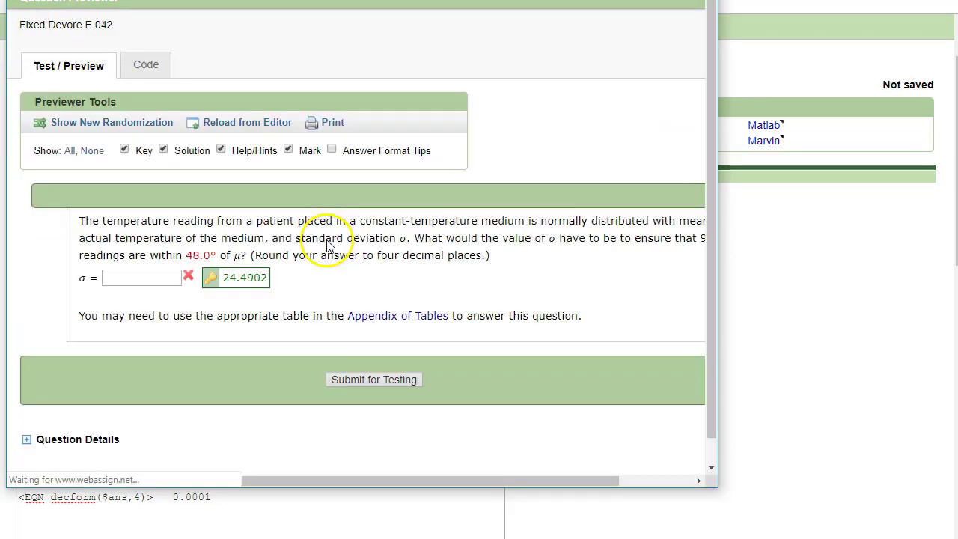
pyautogui.click(187, 252)
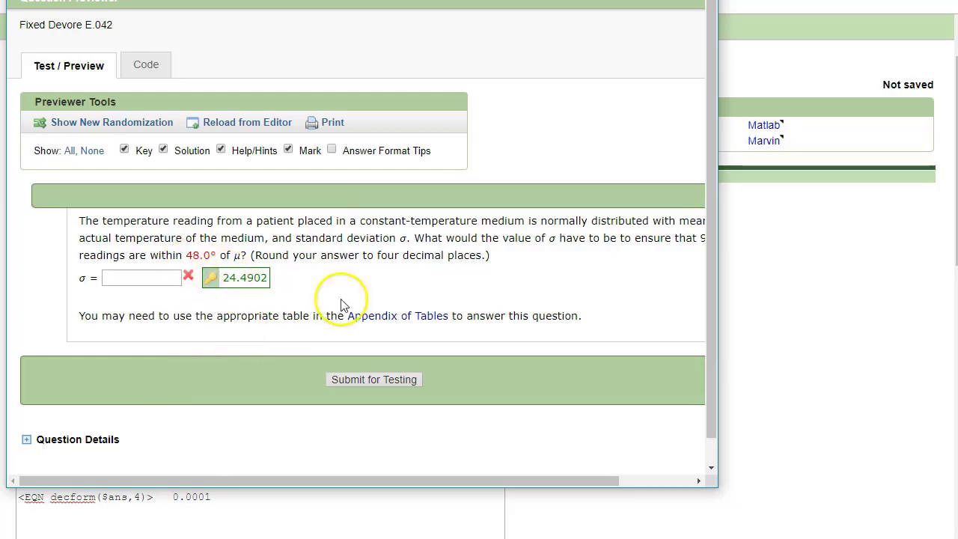
pyautogui.hotkey('ctrl', 'w')
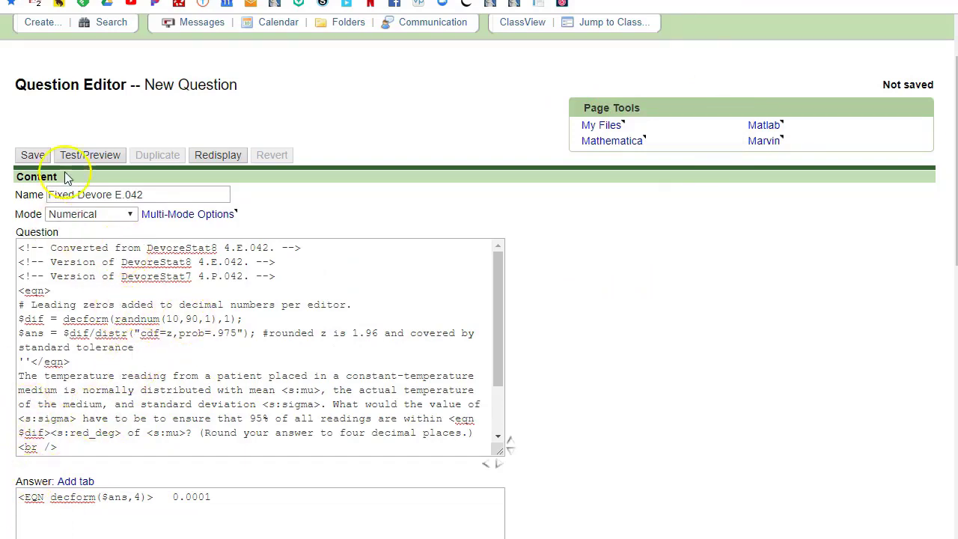
# Step: Search by assignment ID 13178698 to open Coding Lesson 1 in the Assignment Editor
pyautogui.scroll(1, 125, 217)
pyautogui.click(100, 99)
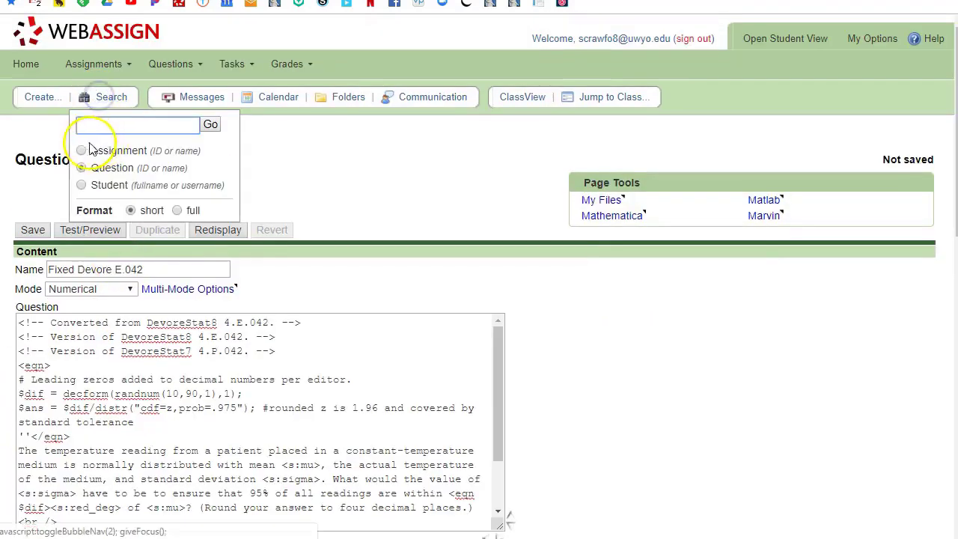
pyautogui.click(81, 150)
pyautogui.click(102, 125)
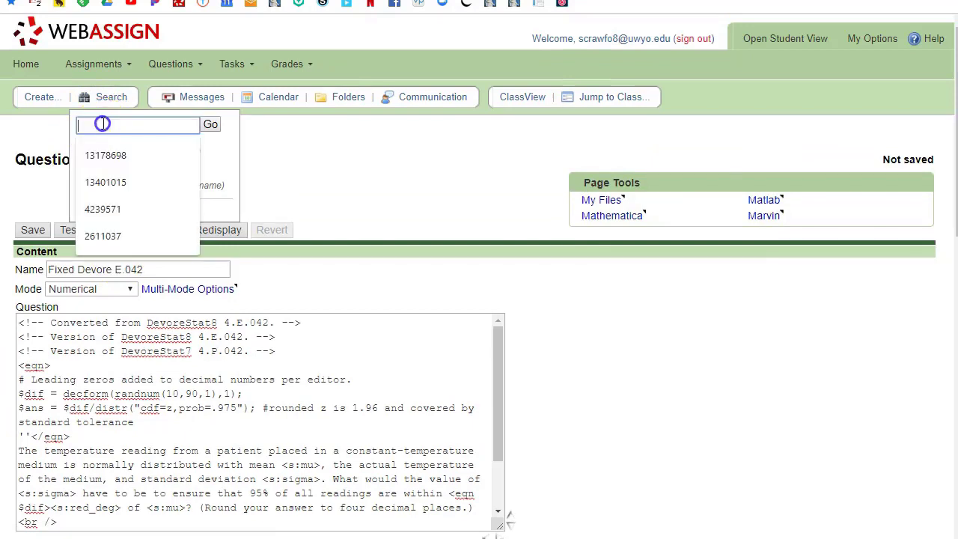
pyautogui.write('131')
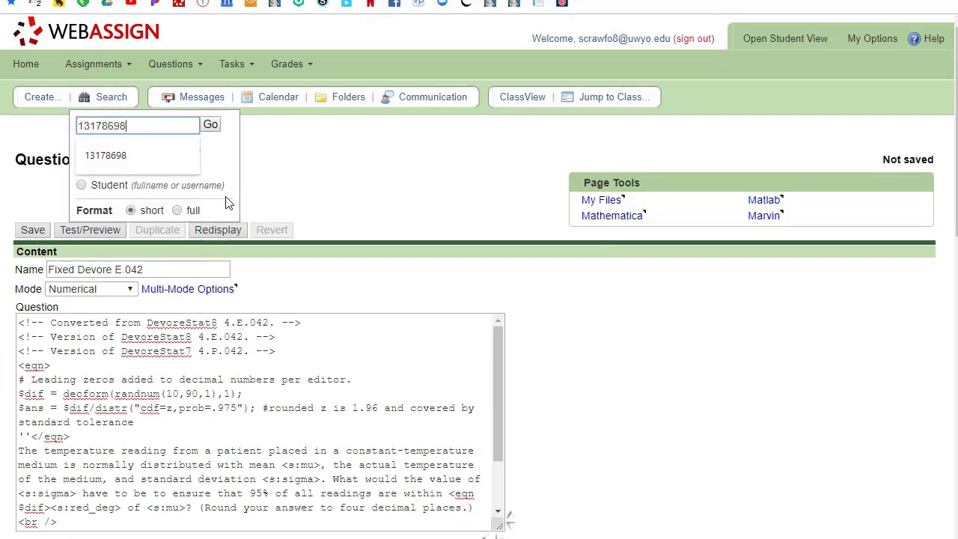
pyautogui.write('78698')
pyautogui.press('Return')
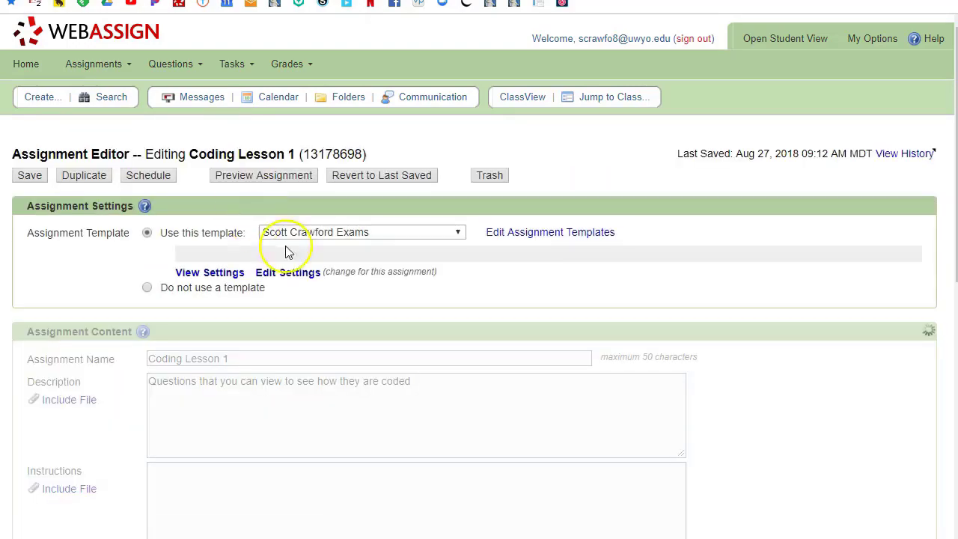
pyautogui.scroll(-7, 300, 253)
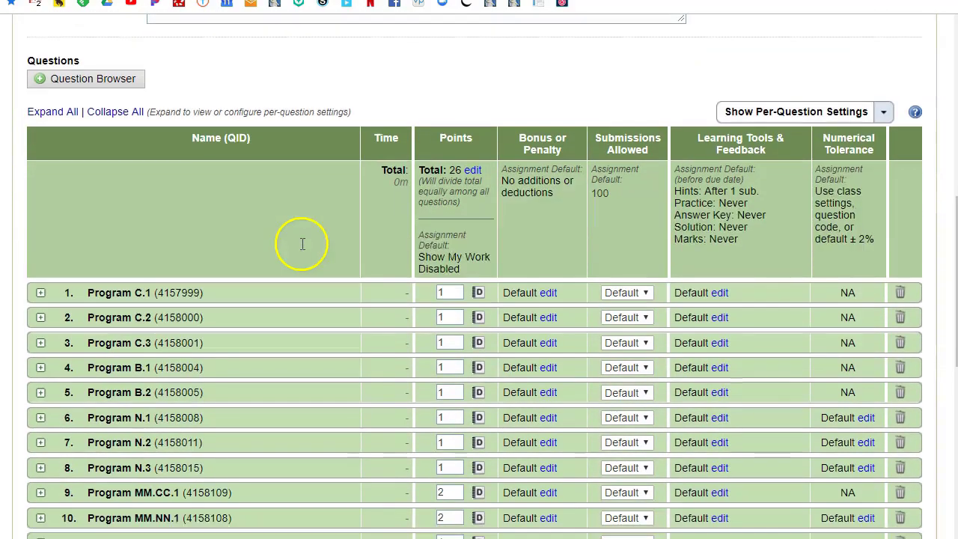
pyautogui.scroll(7, 45, 502)
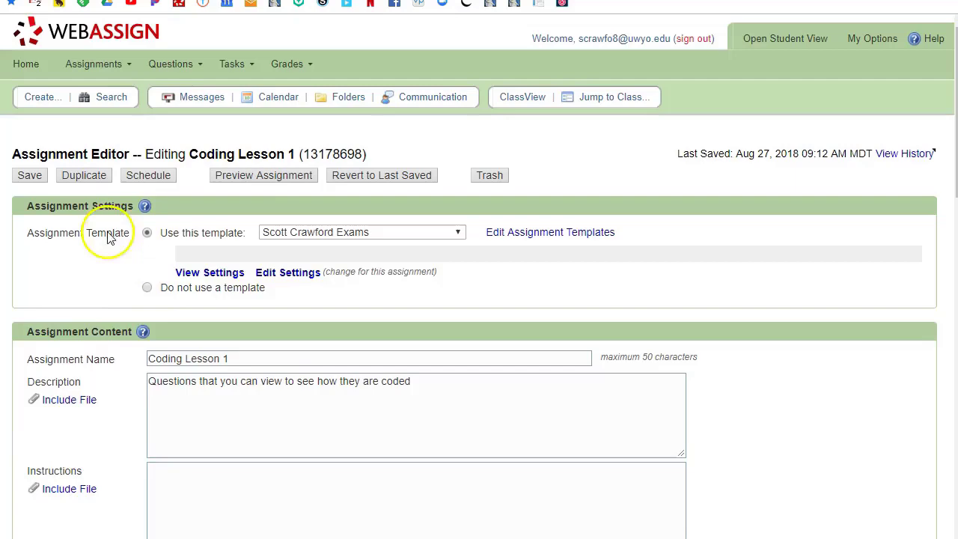
pyautogui.click(252, 186)
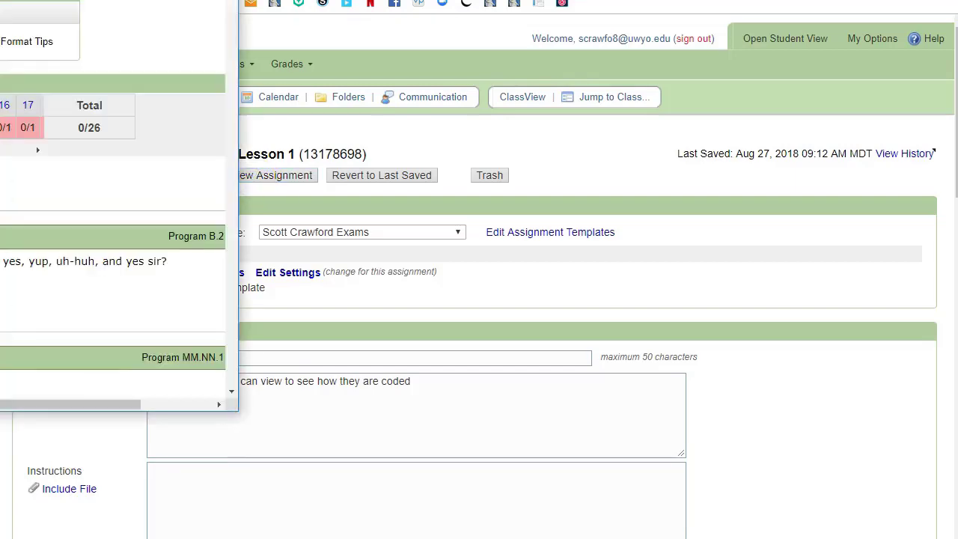
pyautogui.scroll(-3, 336, 268)
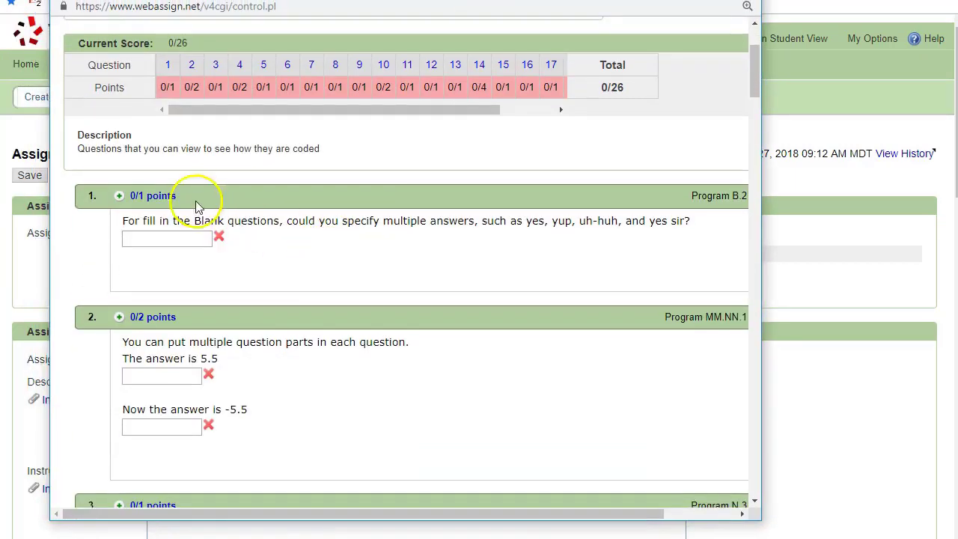
pyautogui.scroll(-2, 299, 239)
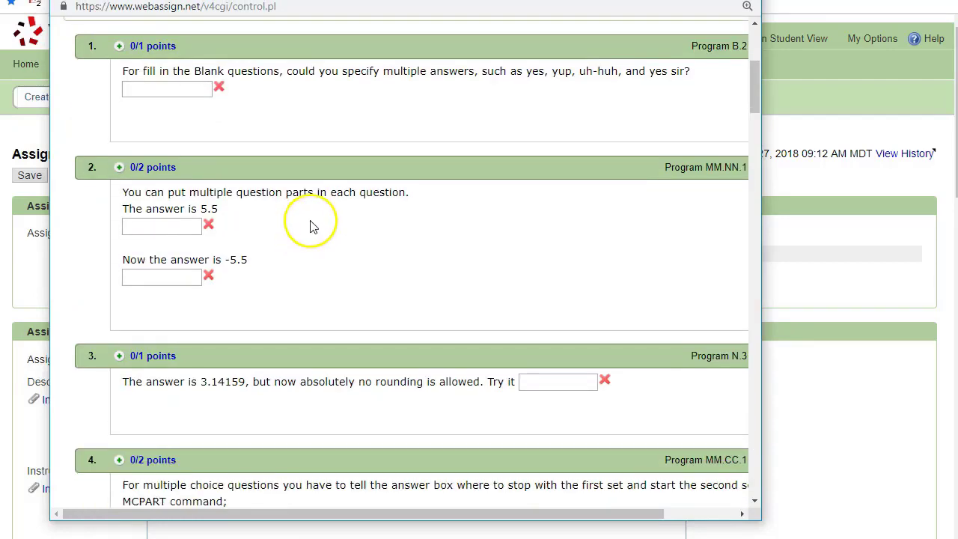
pyautogui.scroll(-10, 313, 227)
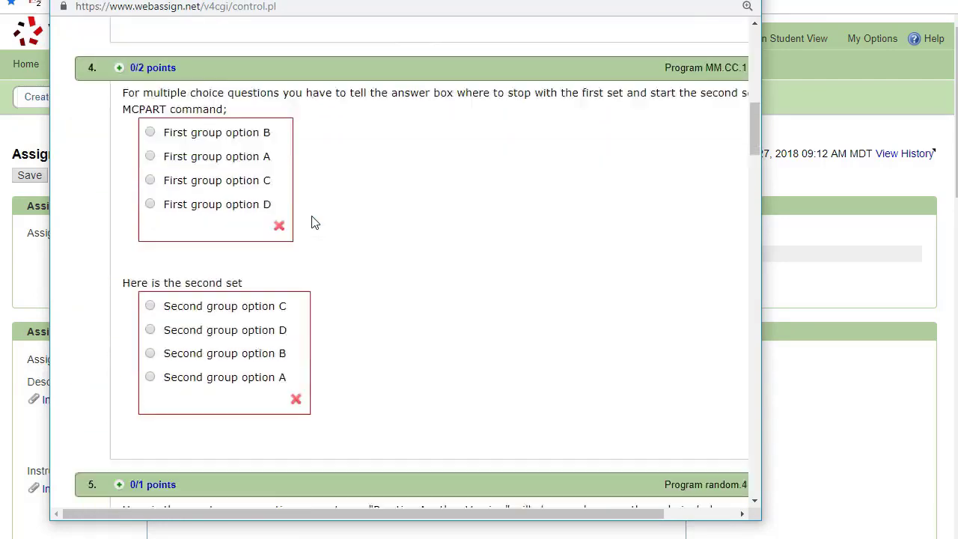
pyautogui.scroll(-11, 313, 219)
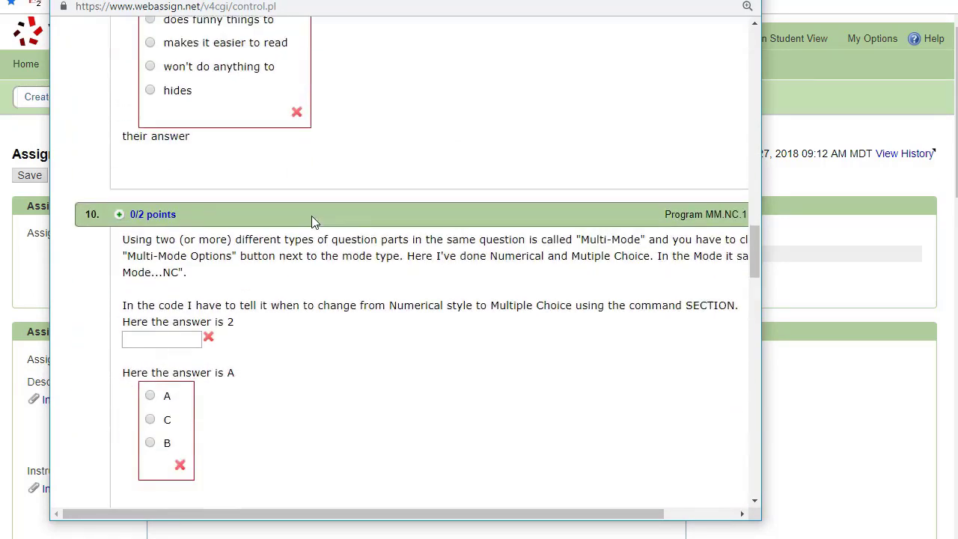
pyautogui.scroll(-1, 313, 217)
pyautogui.scroll(1, 313, 218)
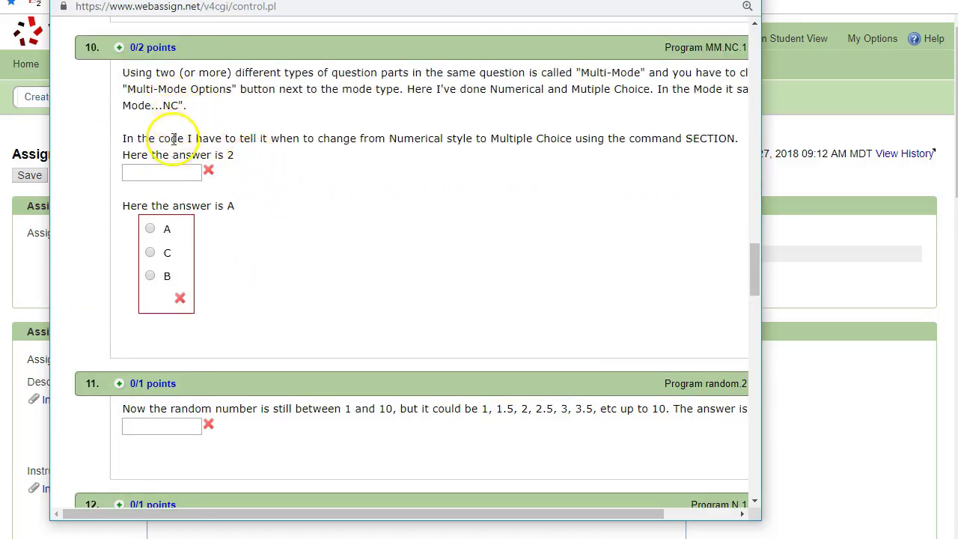
pyautogui.click(176, 176)
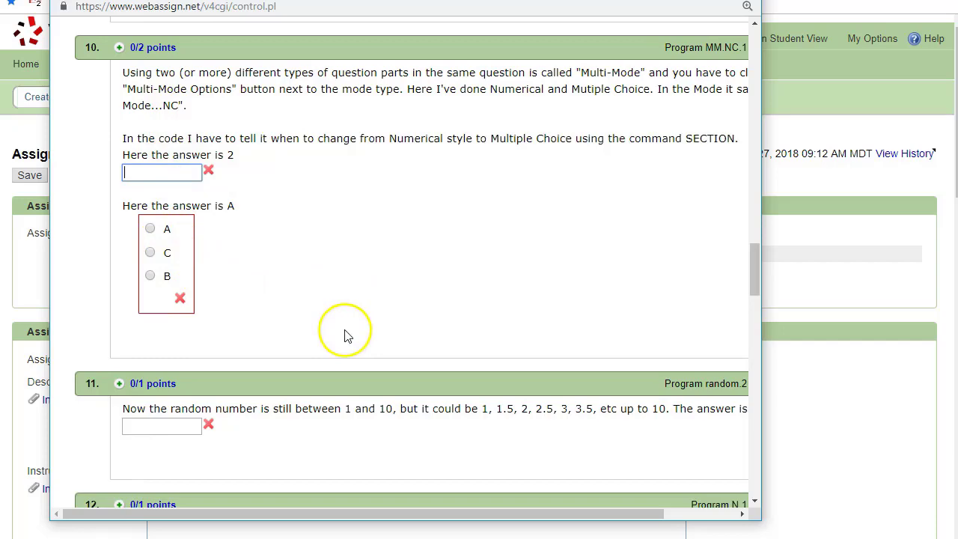
pyautogui.scroll(-10, 329, 261)
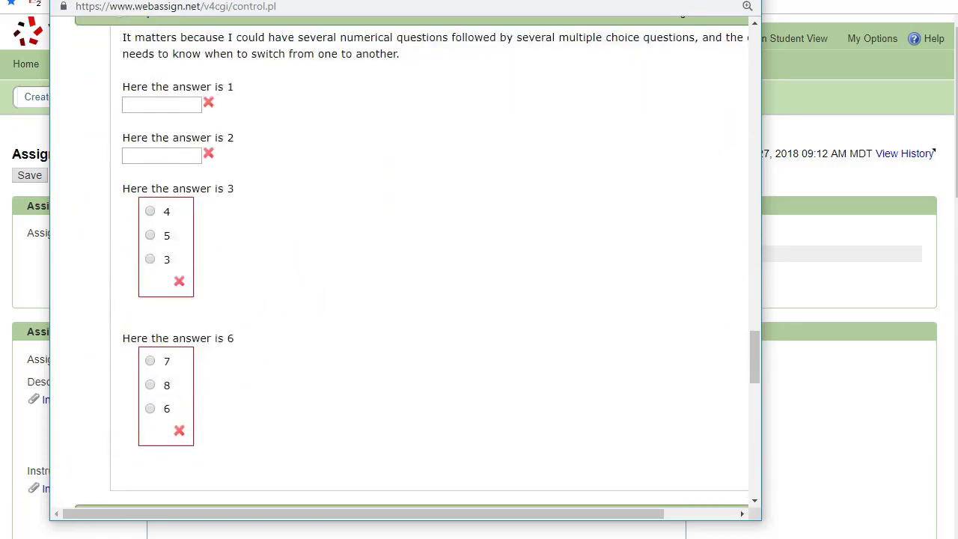
# Step: Expand row 6, Program N.1, in the Questions table to see its code and answer 3
pyautogui.click(830, 384)
pyautogui.scroll(-8, 247, 293)
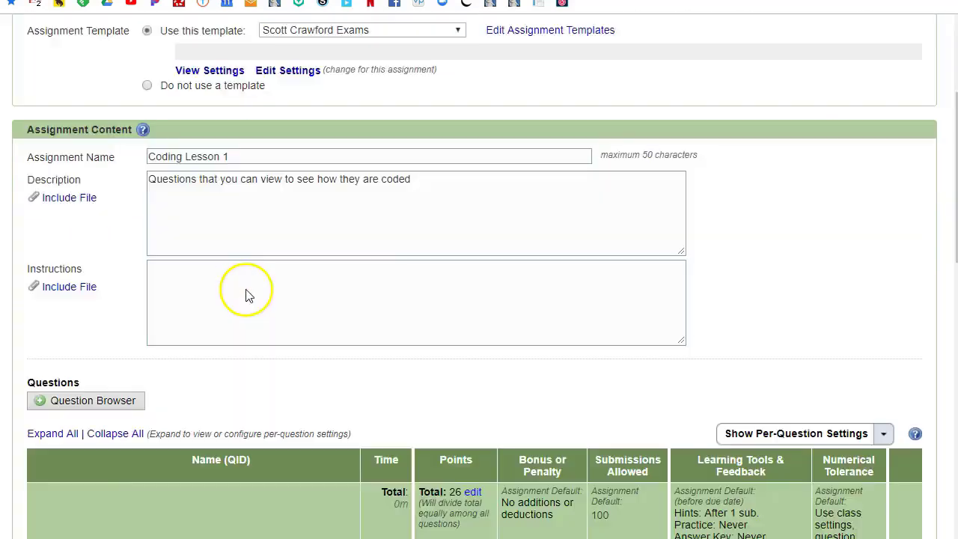
pyautogui.scroll(-2, 247, 293)
pyautogui.click(40, 192)
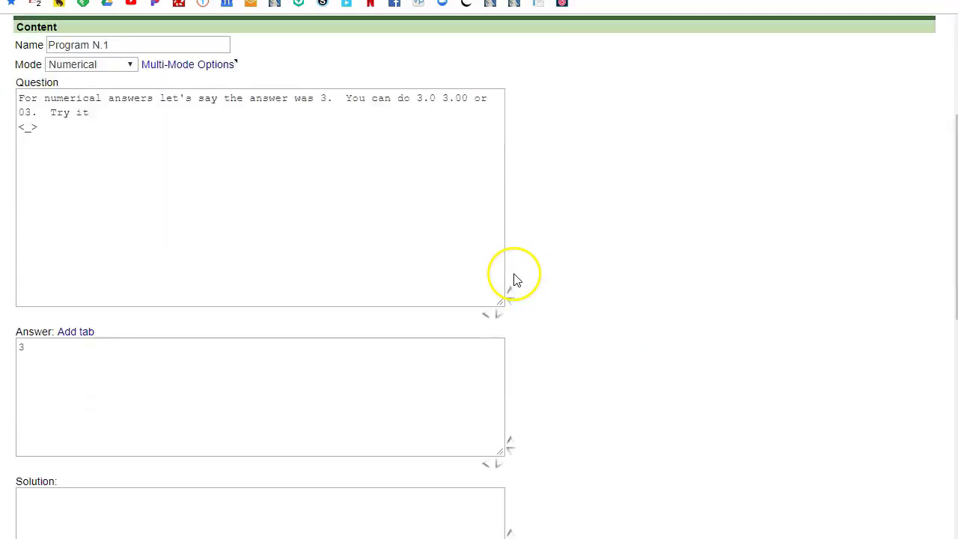
pyautogui.scroll(1, 524, 276)
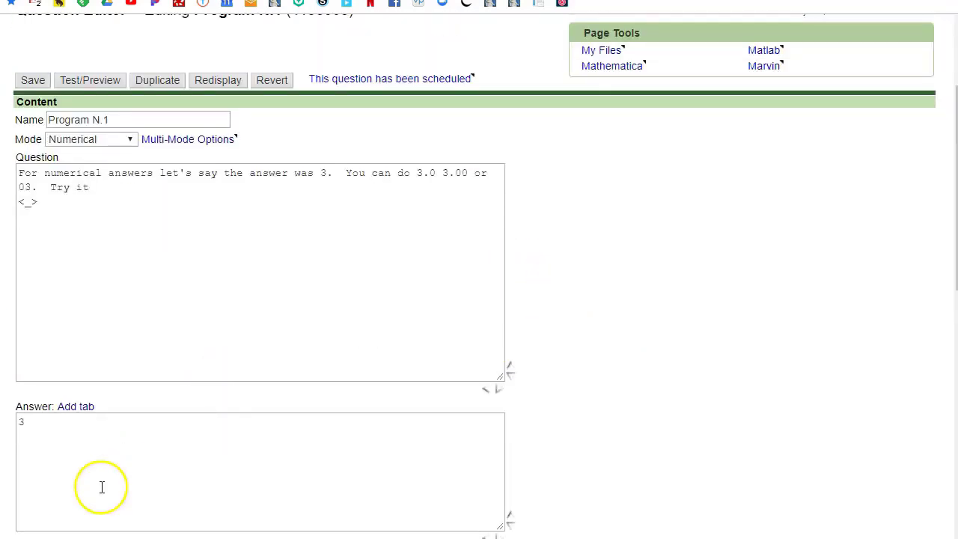